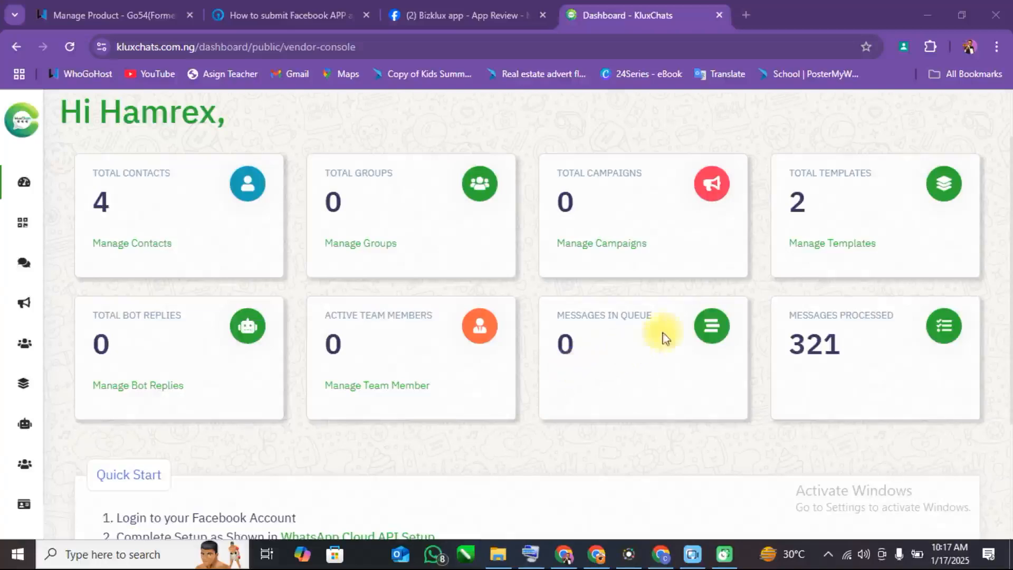
Open the bot flows list and start a new bot flow titled "Test".
{"action": "mouse_move", "coordinate": [39, 282]}
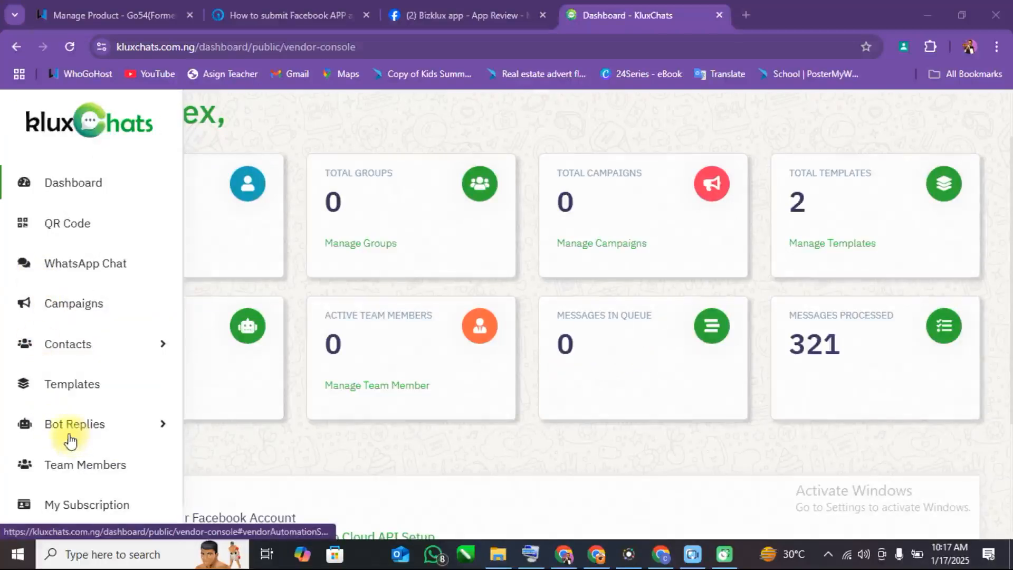
{"action": "left_click", "coordinate": [141, 426]}
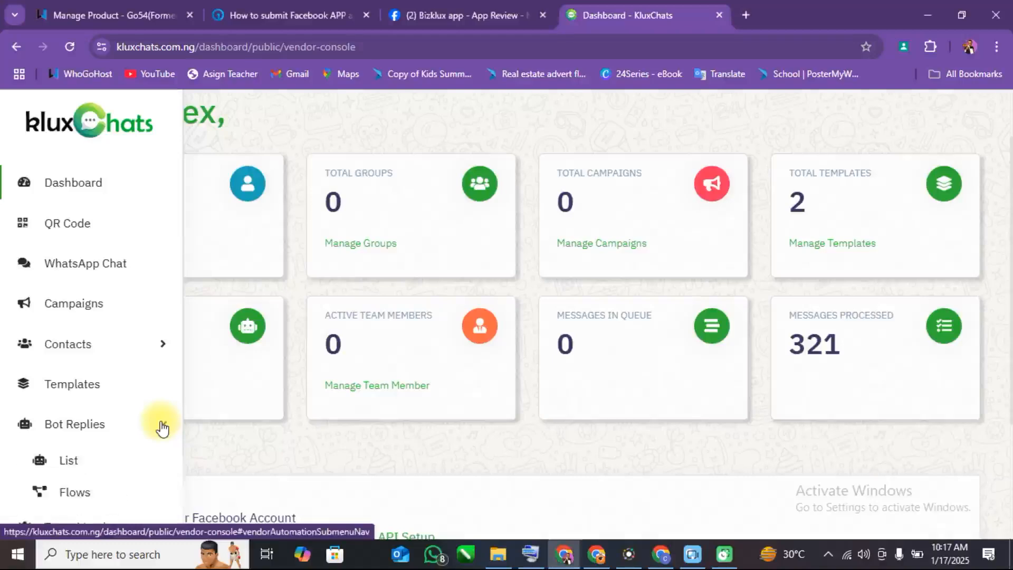
{"action": "left_click", "coordinate": [69, 498]}
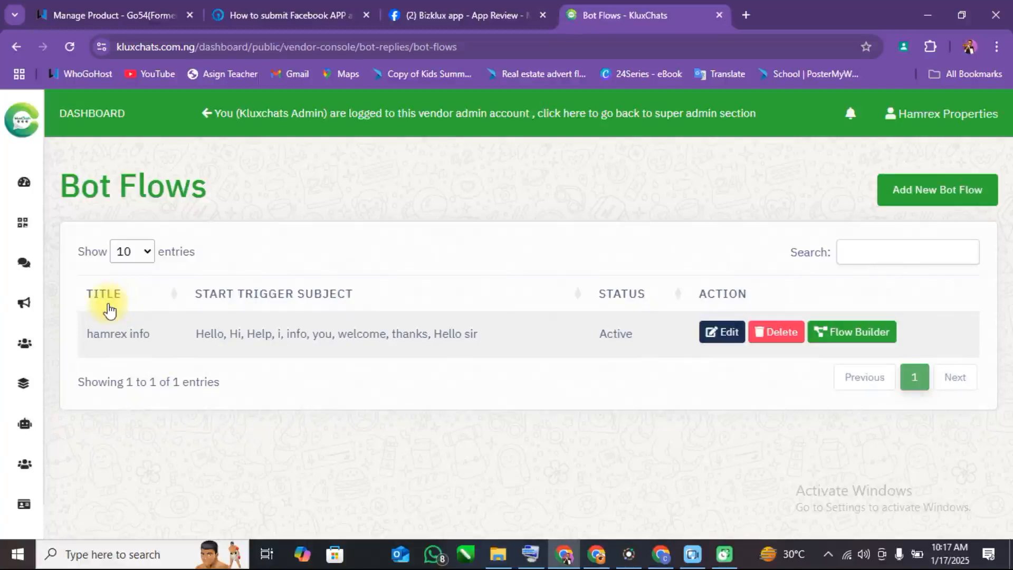
{"action": "left_click", "coordinate": [929, 193]}
{"action": "left_click", "coordinate": [313, 224]}
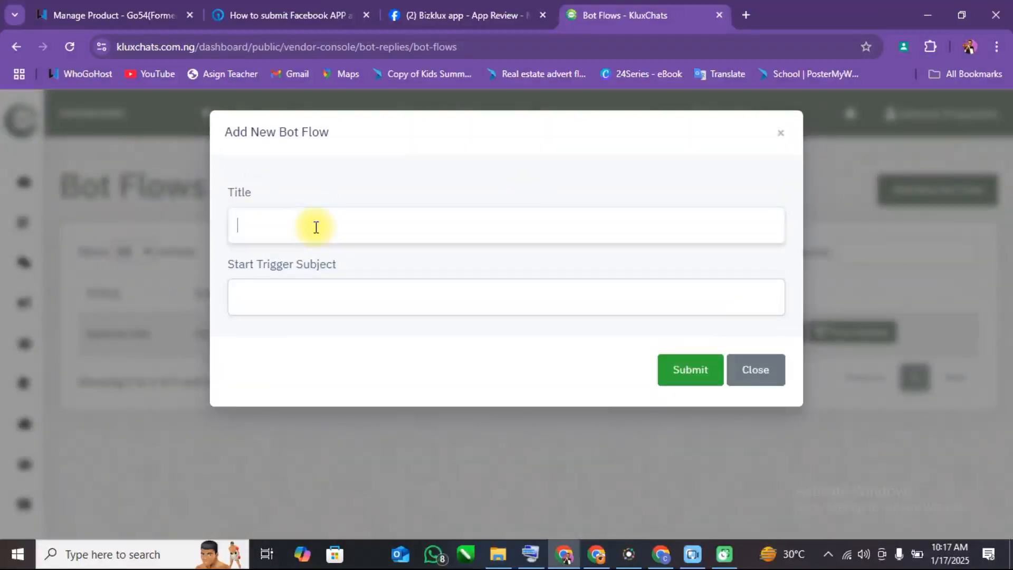
{"action": "type", "text": "Test"}
Fill the start trigger subject with the saved entry "Hello, Hi, banner, i, info, you, welcome, thanks".
{"action": "left_click", "coordinate": [295, 303]}
{"action": "left_click", "coordinate": [277, 298]}
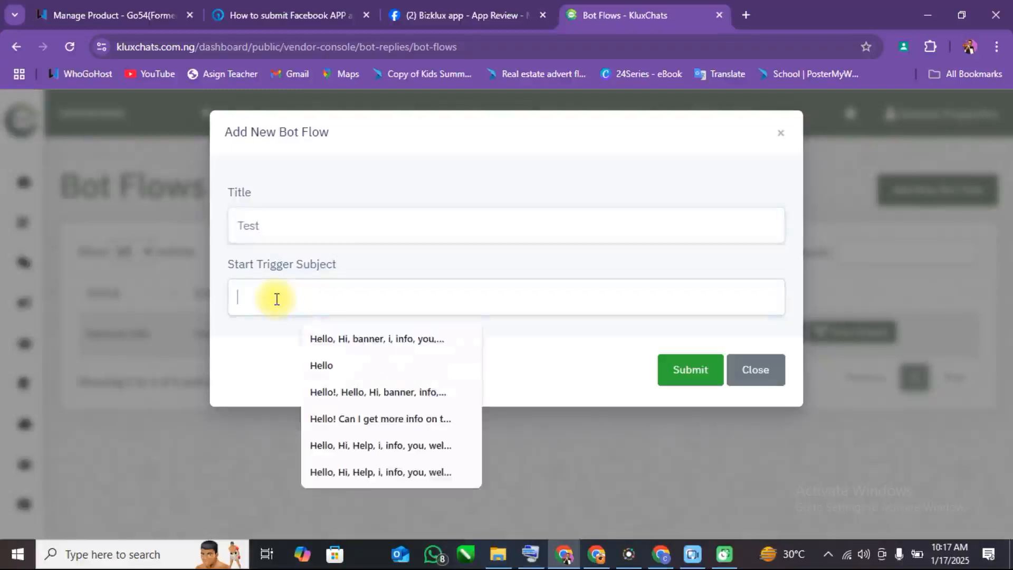
{"action": "left_click", "coordinate": [267, 338]}
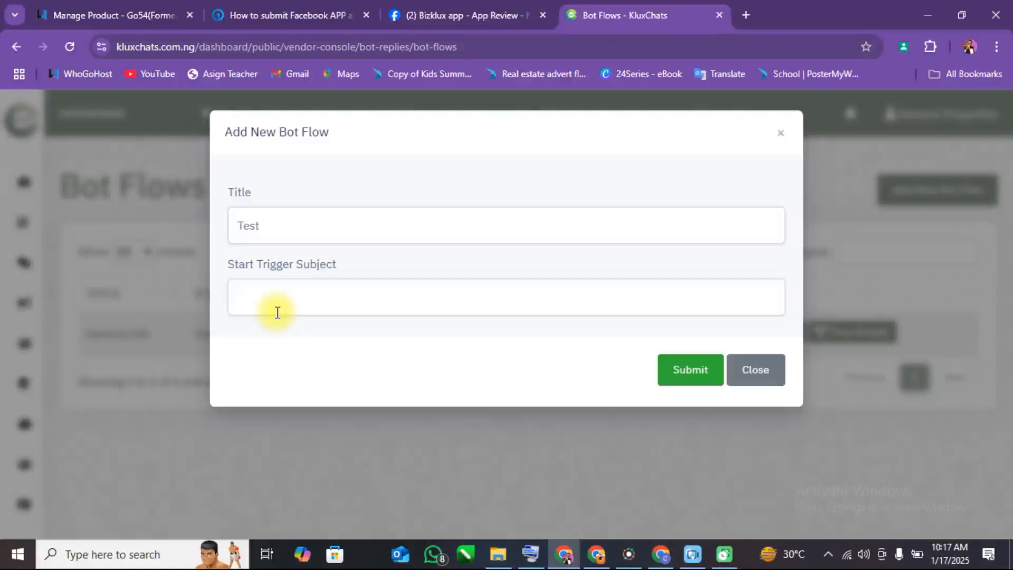
{"action": "left_click", "coordinate": [277, 311]}
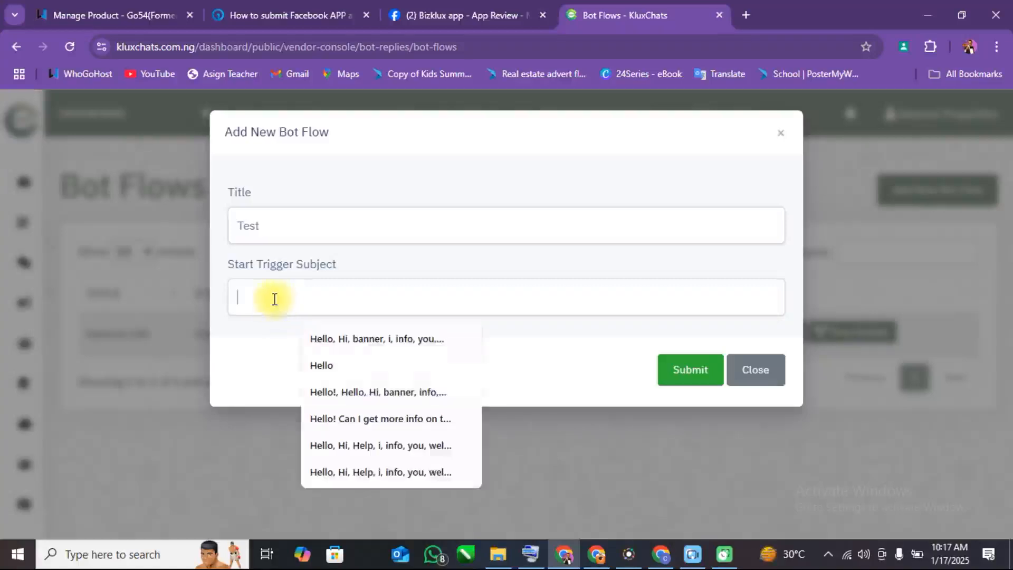
{"action": "left_click", "coordinate": [328, 346]}
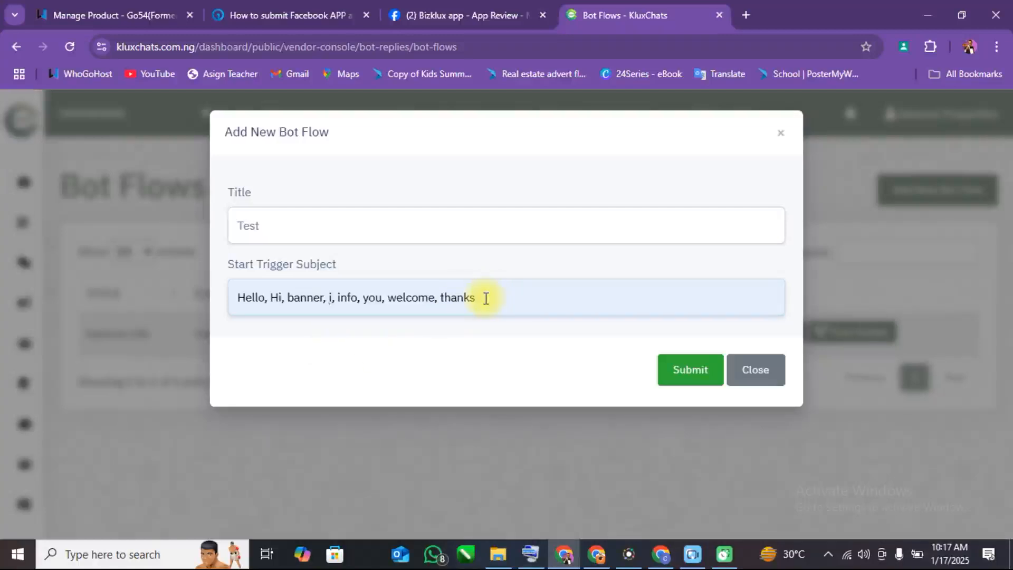
Replace the start trigger subject with "welcome" as a trial and change it to "hello sir".
{"action": "left_click_drag", "start_coordinate": [486, 299], "coordinate": [214, 321]}
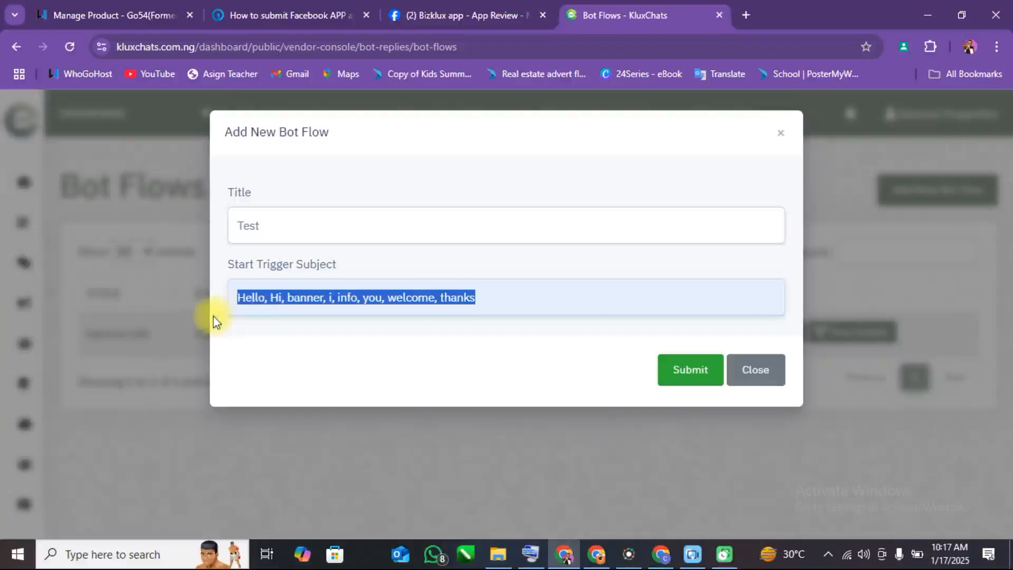
{"action": "type", "text": "welcome"}
{"action": "key", "text": "BackSpace"}
{"action": "key", "text": "BackSpace"}
{"action": "key", "text": "BackSpace"}
{"action": "key", "text": "BackSpace"}
{"action": "key", "text": "BackSpace"}
{"action": "key", "text": "BackSpace"}
{"action": "key", "text": "BackSpace"}
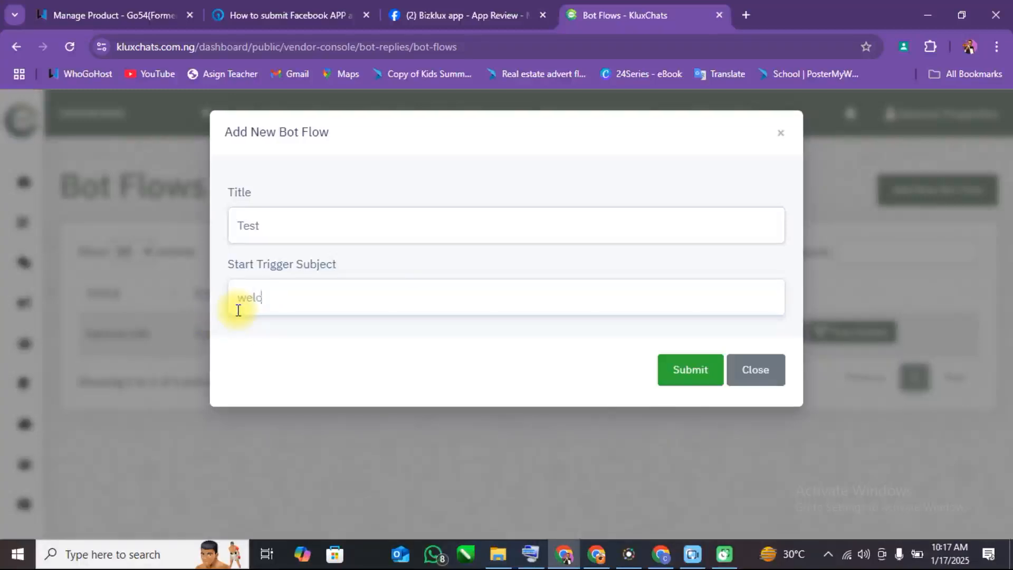
{"action": "type", "text": "he"}
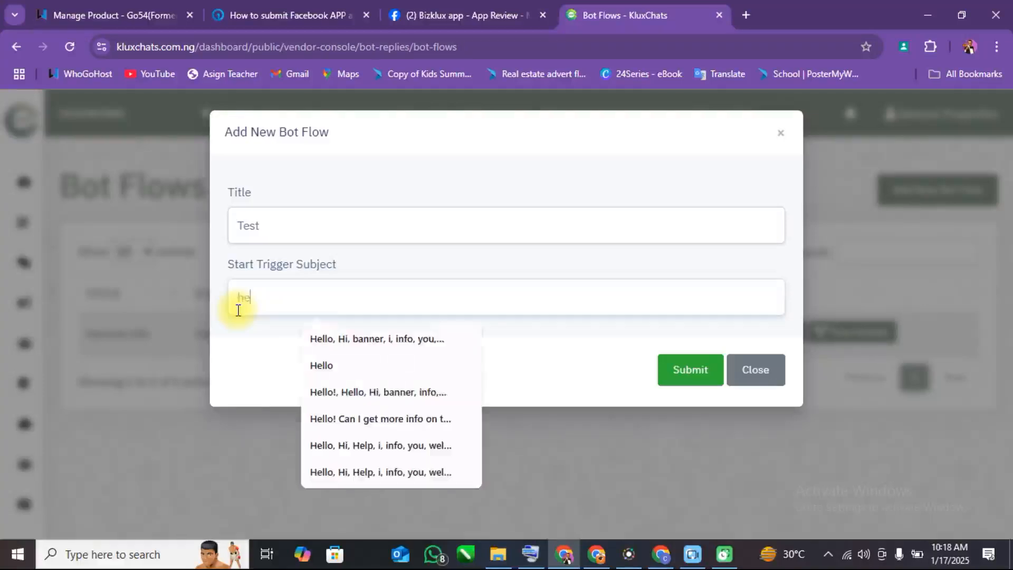
{"action": "type", "text": "llo sir"}
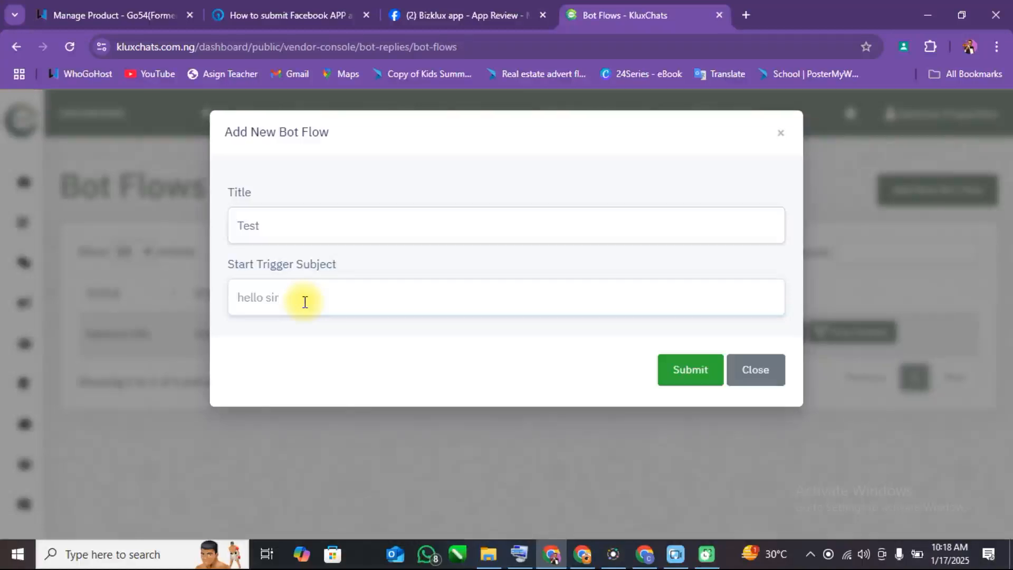
Set the start trigger subject to the saved entry "Hello, Hi, banner, i, info, you, welcome, thanks" and submit the new bot flow.
{"action": "key", "text": "BackSpace"}
{"action": "key", "text": "BackSpace"}
{"action": "key", "text": "BackSpace"}
{"action": "key", "text": "BackSpace"}
{"action": "key", "text": "BackSpace"}
{"action": "key", "text": "BackSpace"}
{"action": "key", "text": "BackSpace"}
{"action": "key", "text": "BackSpace"}
{"action": "key", "text": "BackSpace"}
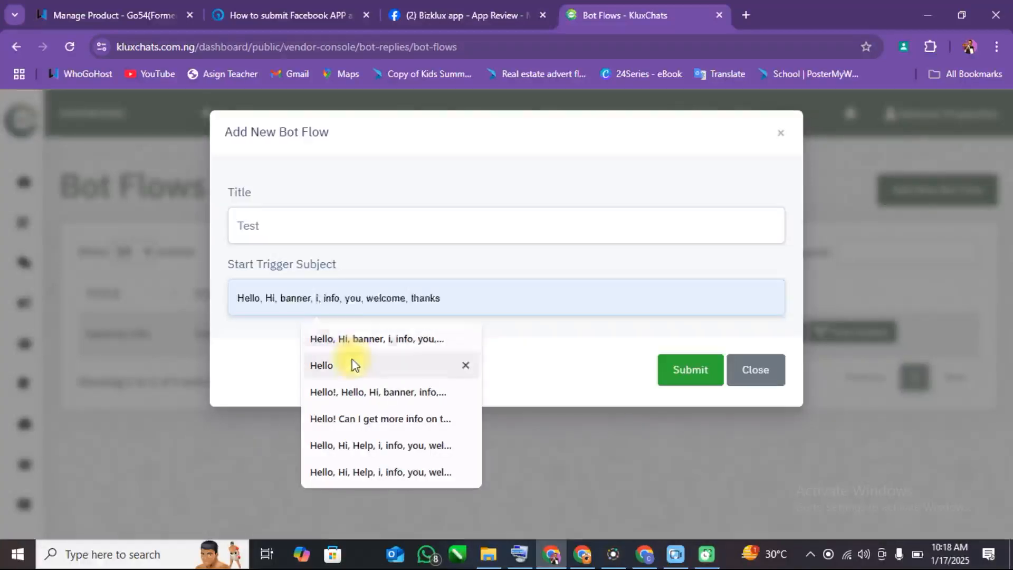
{"action": "left_click", "coordinate": [362, 348]}
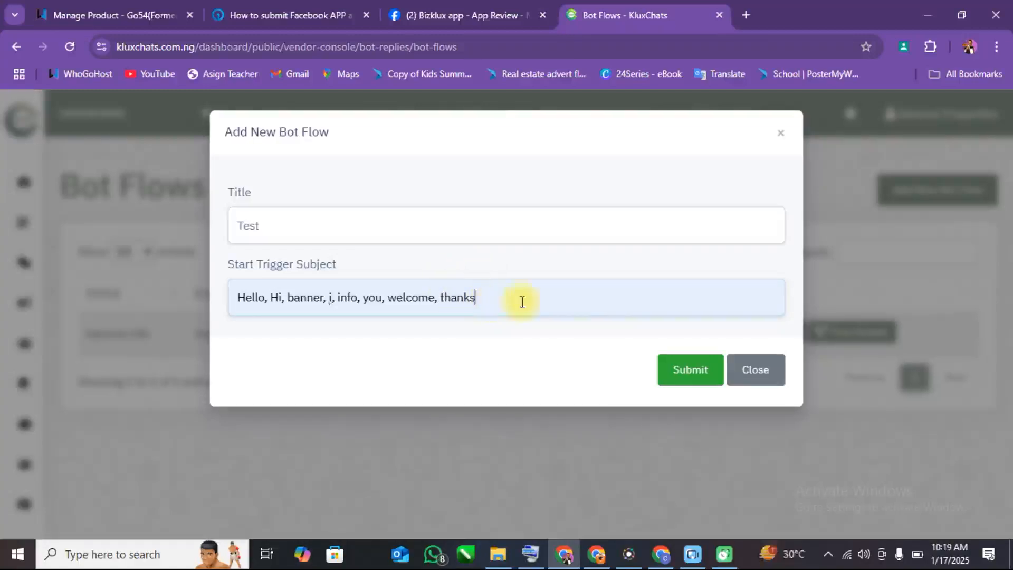
{"action": "left_click", "coordinate": [684, 381]}
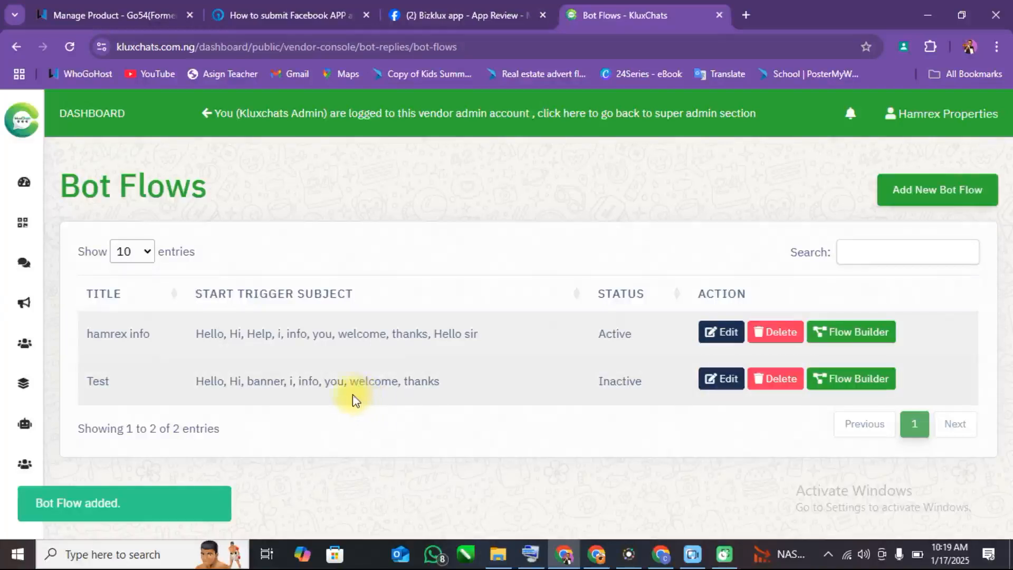
Open the Test flow in the Flow Builder and switch its status on and off again.
{"action": "left_click", "coordinate": [841, 390]}
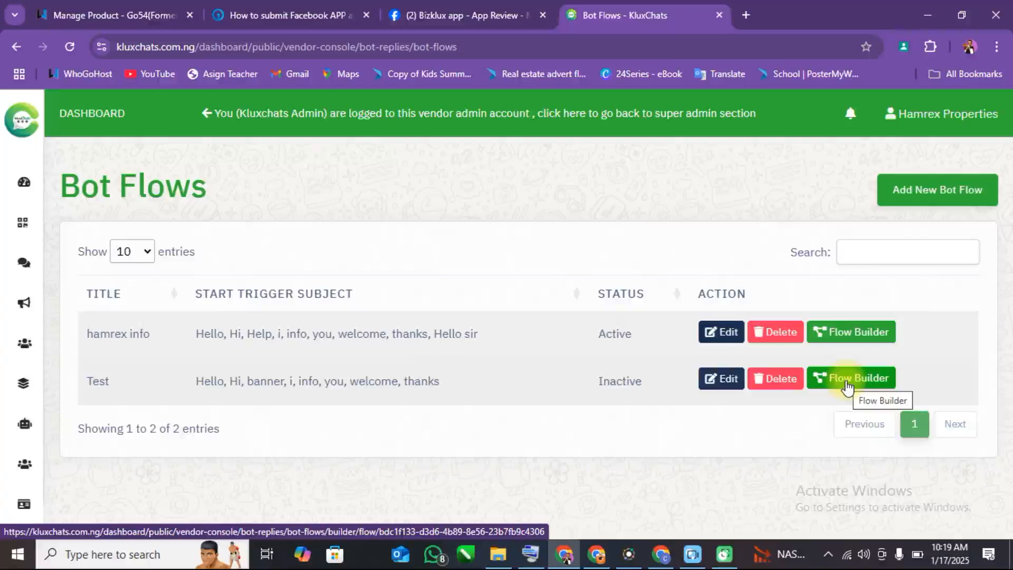
{"action": "left_click", "coordinate": [846, 383]}
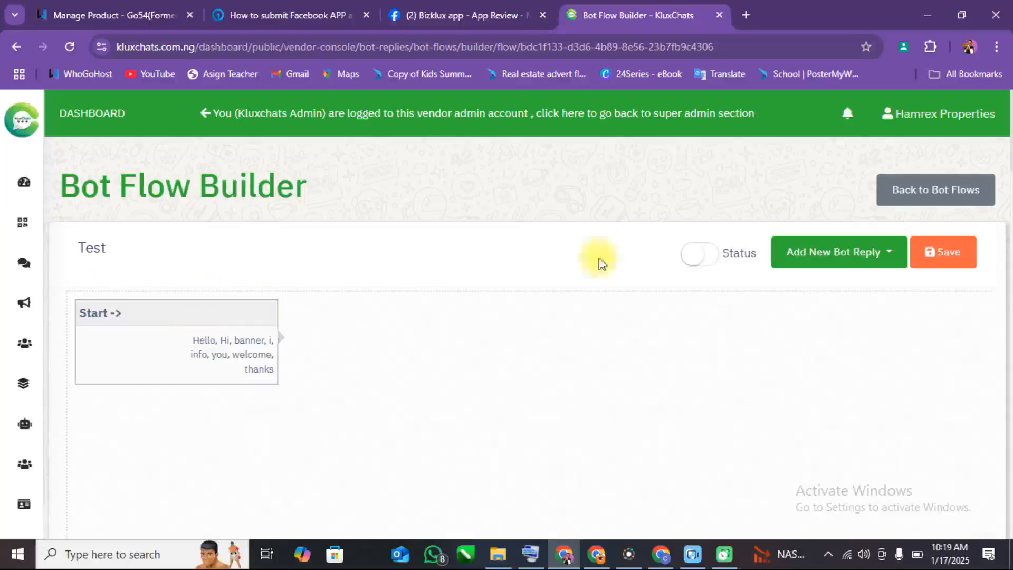
{"action": "left_click", "coordinate": [716, 264]}
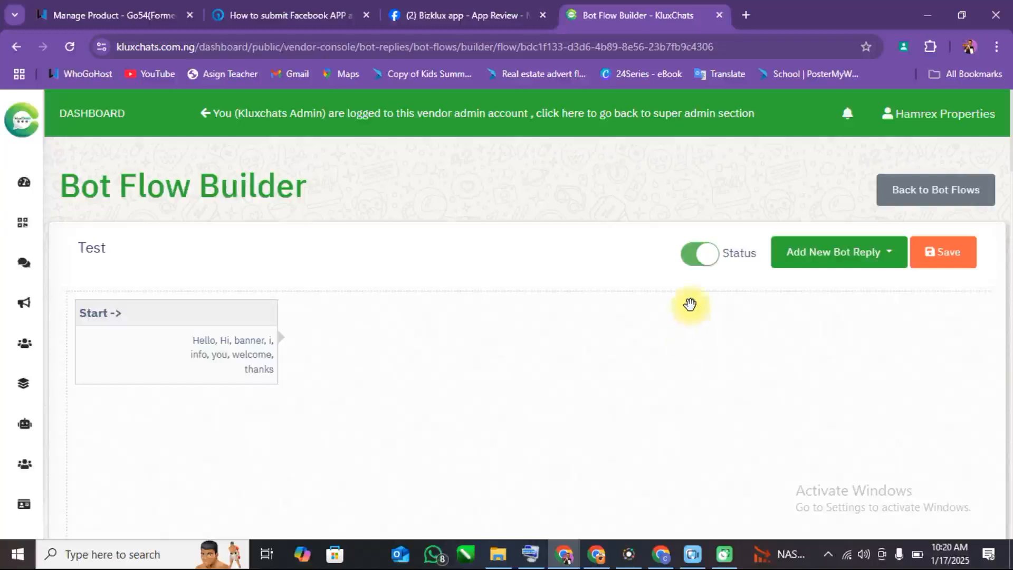
{"action": "left_click", "coordinate": [692, 266]}
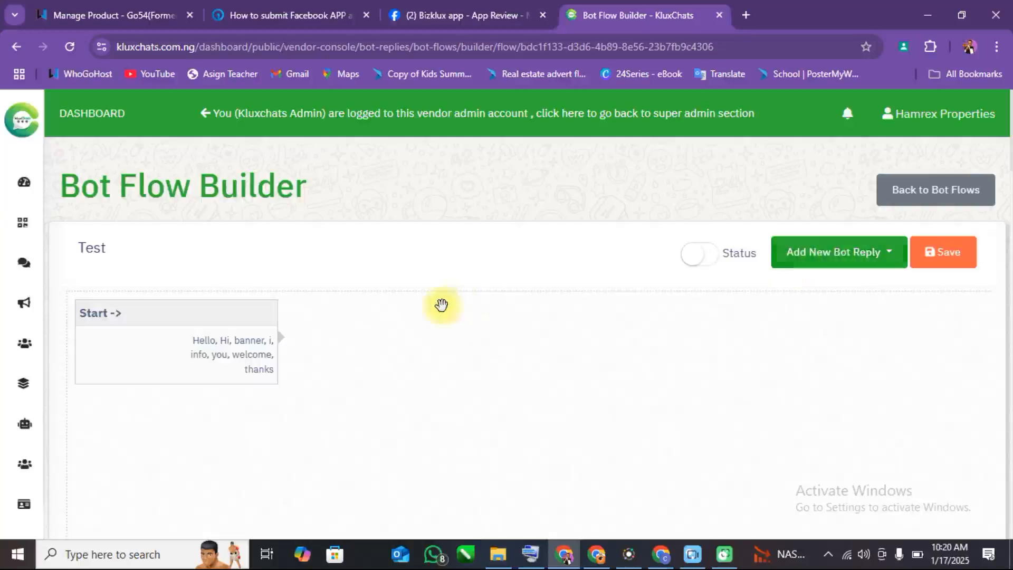
Examine the Simple Bot Reply form with its name, reply text, dynamic variables and test message option, and close it without submitting.
{"action": "left_click", "coordinate": [889, 254]}
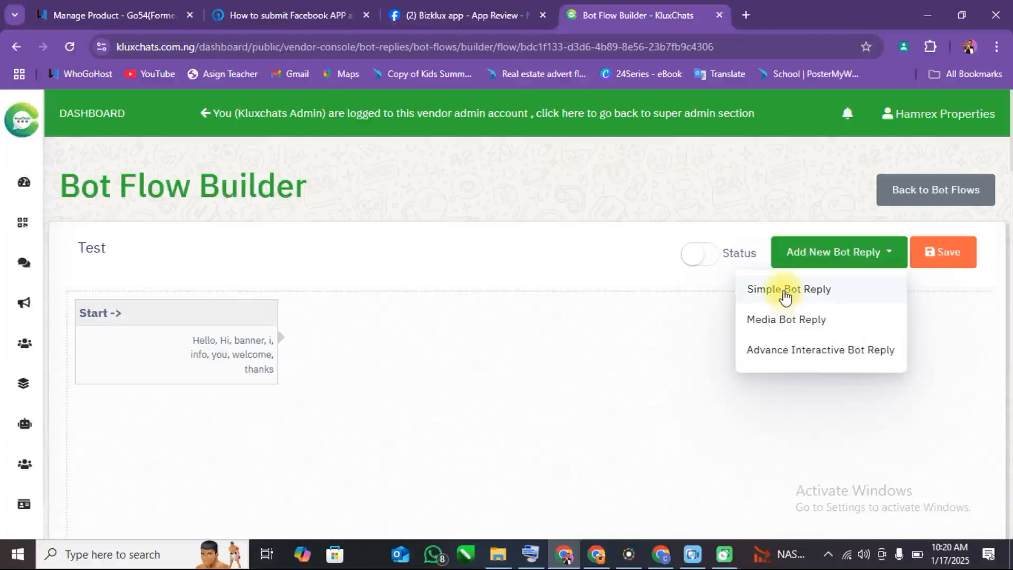
{"action": "left_click", "coordinate": [786, 297]}
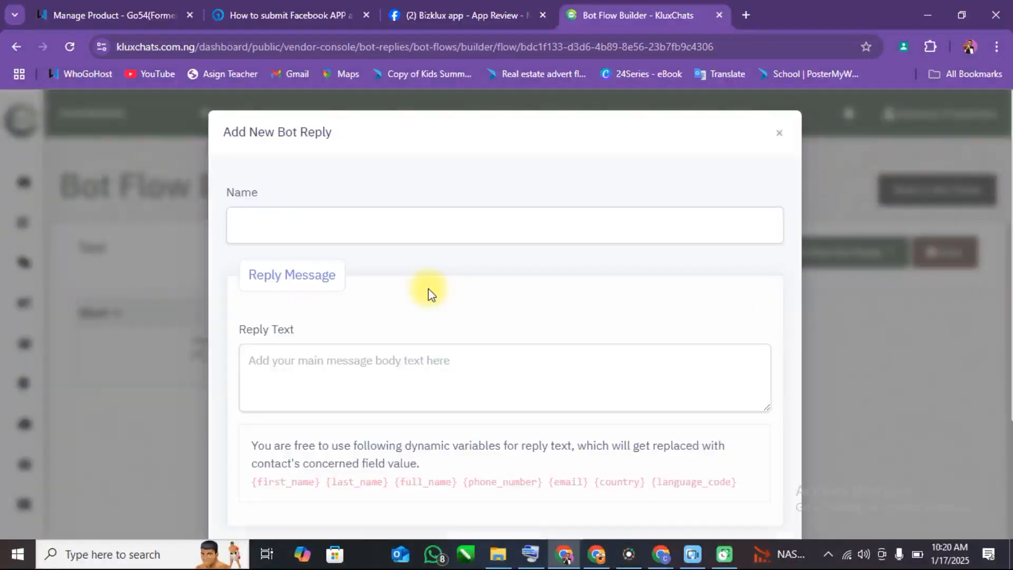
{"action": "scroll", "coordinate": [427, 293], "scroll_direction": "down", "scroll_amount": 2}
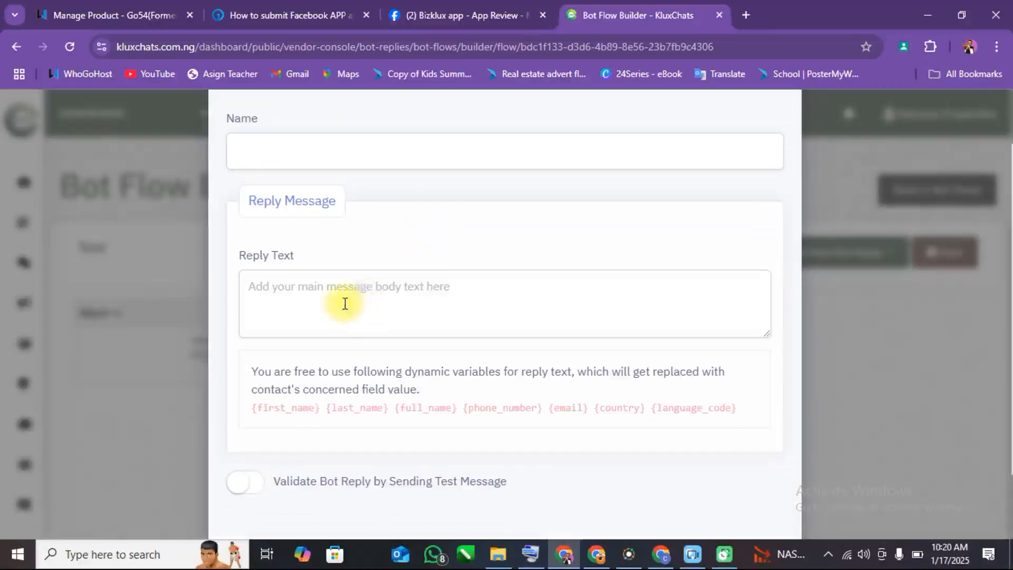
{"action": "scroll", "coordinate": [338, 299], "scroll_direction": "down", "scroll_amount": 2}
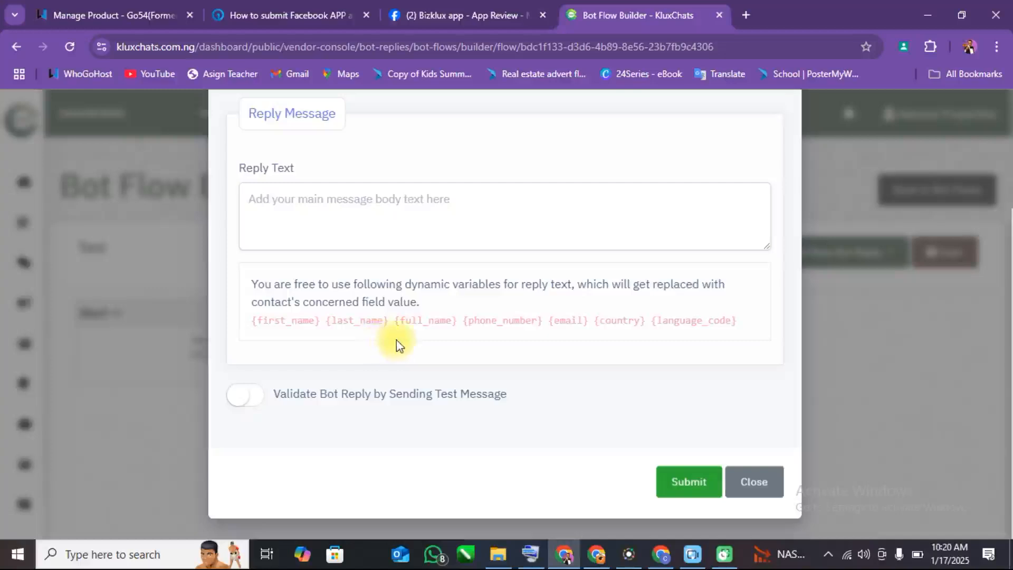
{"action": "scroll", "coordinate": [403, 344], "scroll_direction": "up", "scroll_amount": 3}
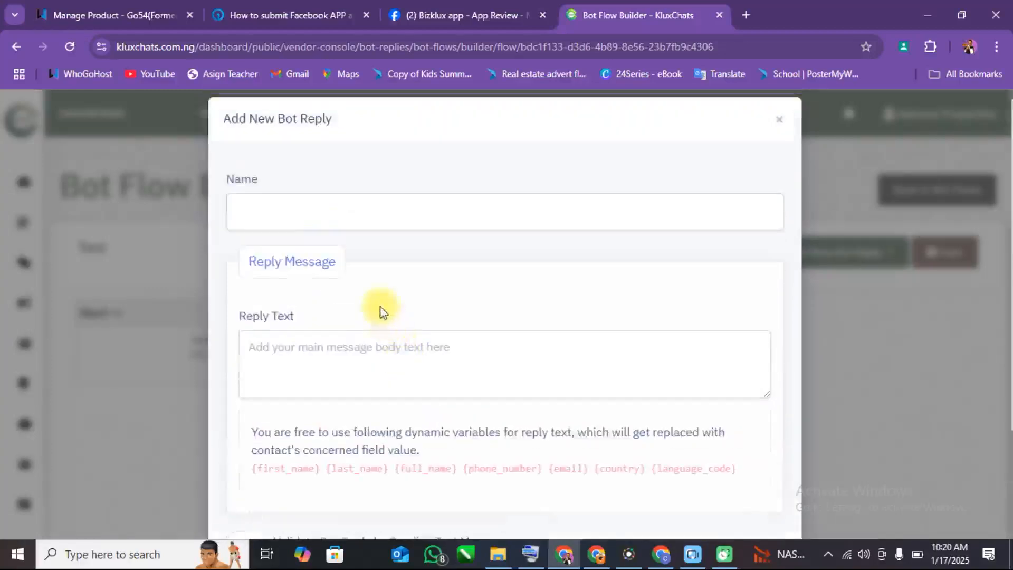
{"action": "scroll", "coordinate": [377, 346], "scroll_direction": "down", "scroll_amount": 2}
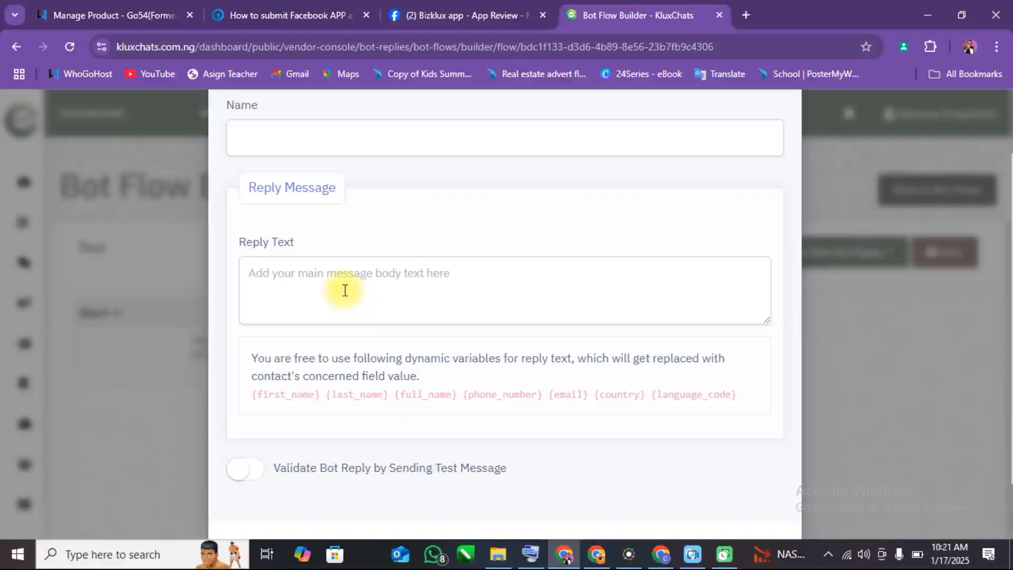
{"action": "scroll", "coordinate": [345, 290], "scroll_direction": "up", "scroll_amount": 3}
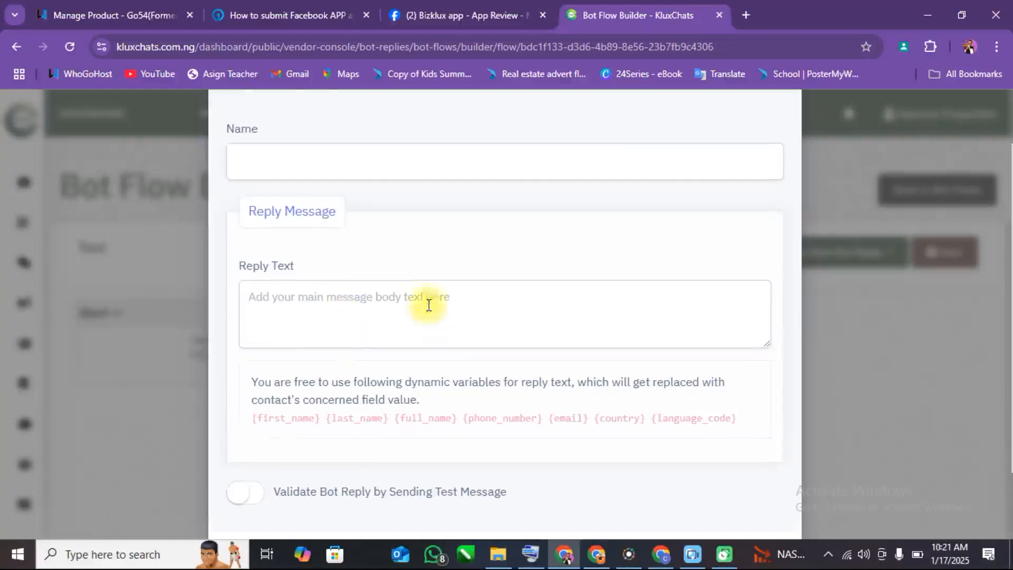
{"action": "left_click", "coordinate": [782, 139]}
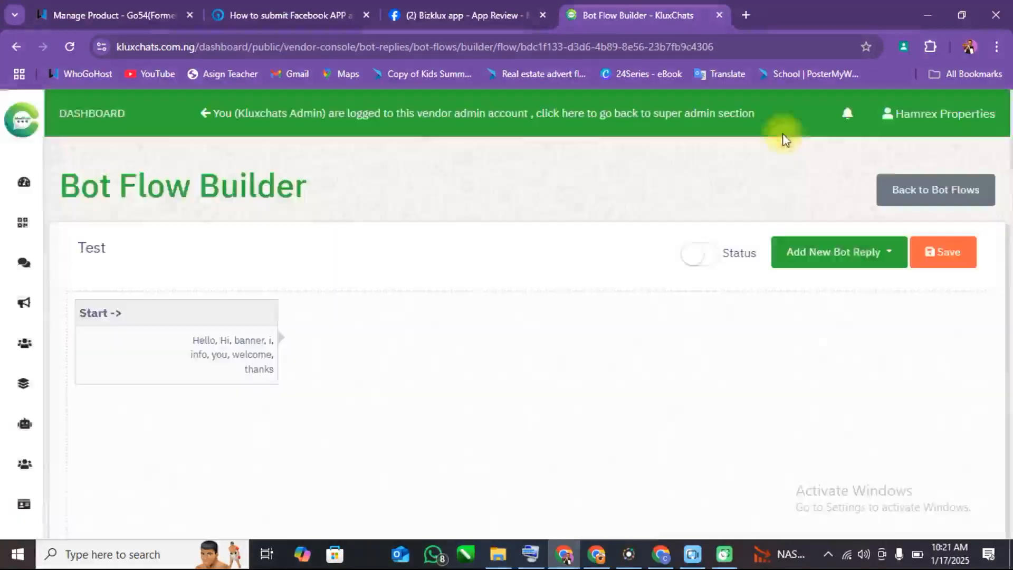
Open a new Media Bot Reply and go through the header types Image, Video, Document and Audio, examining the upload option for each.
{"action": "left_click", "coordinate": [885, 258]}
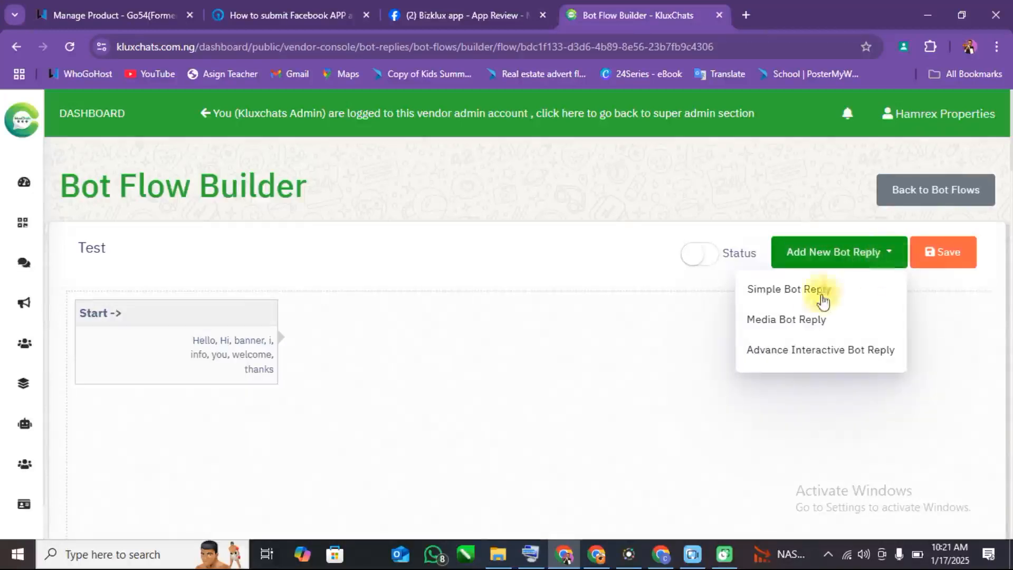
{"action": "left_click", "coordinate": [784, 321]}
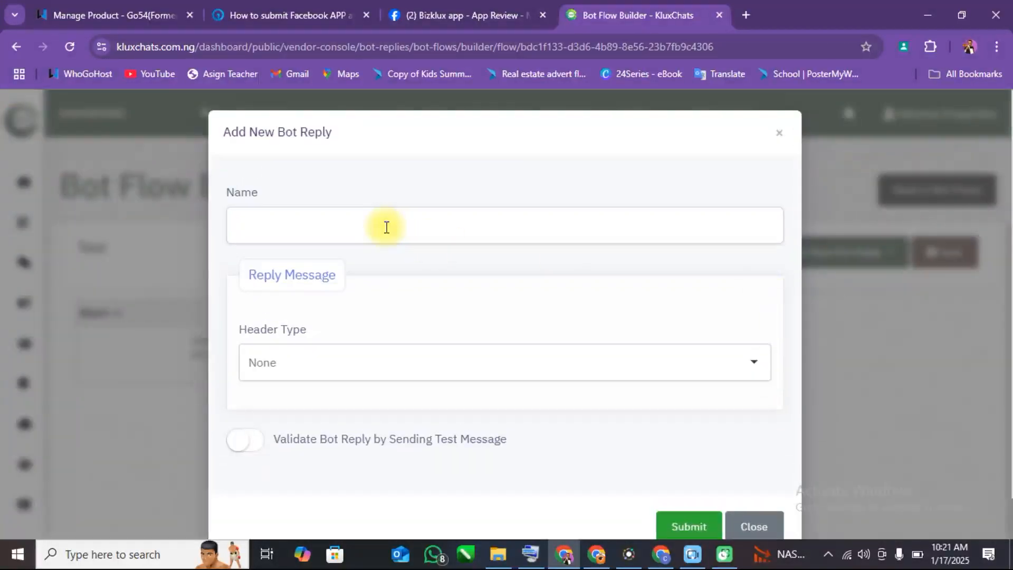
{"action": "left_click", "coordinate": [400, 366]}
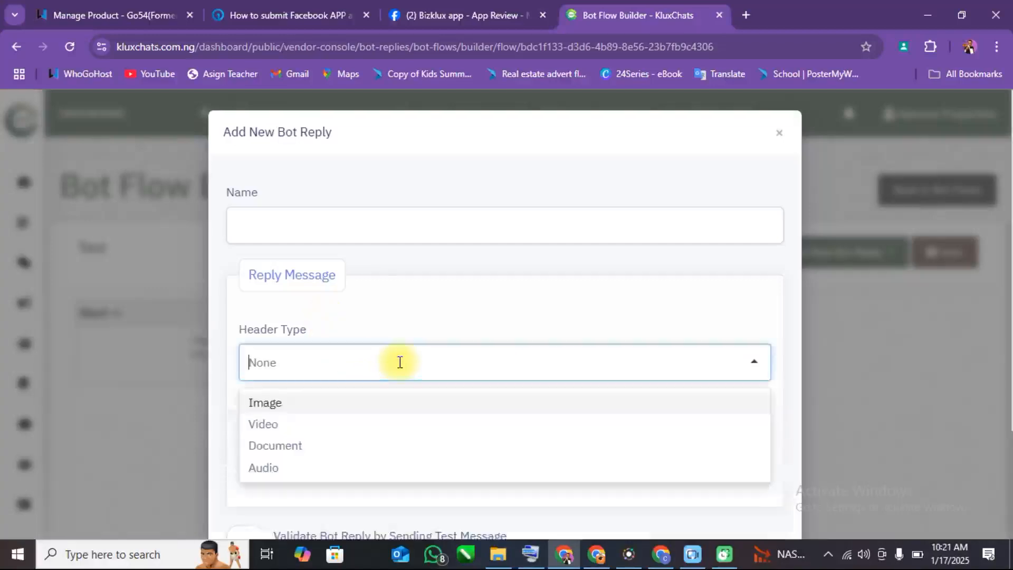
{"action": "left_click", "coordinate": [289, 417]}
{"action": "left_click", "coordinate": [357, 366]}
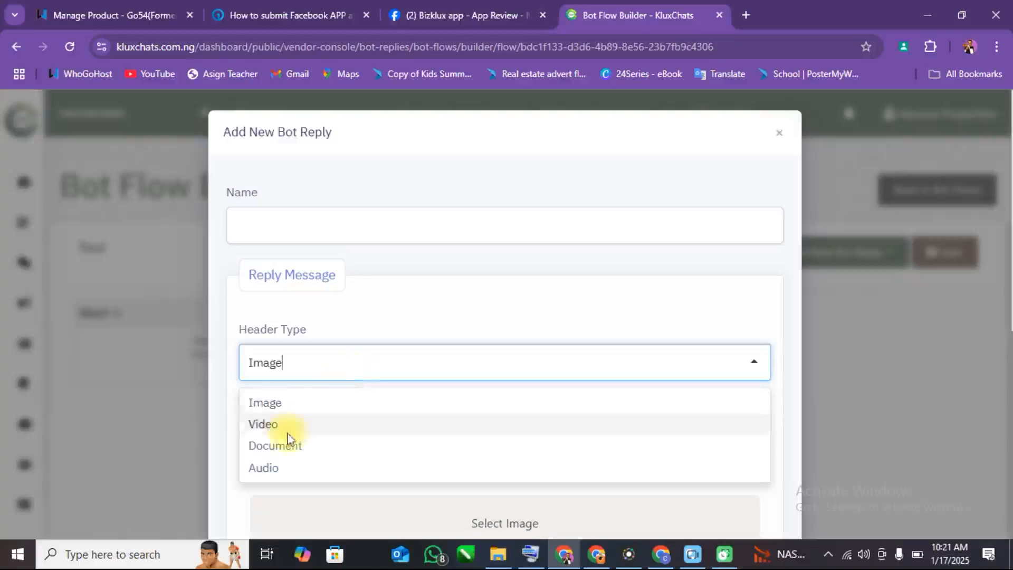
{"action": "left_click", "coordinate": [282, 427]}
{"action": "left_click", "coordinate": [366, 363]}
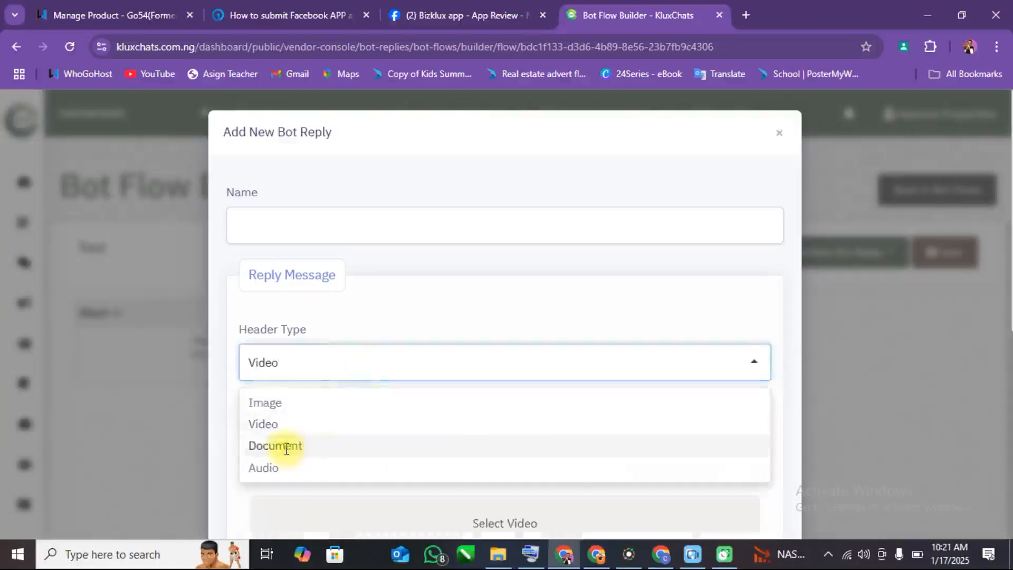
{"action": "left_click", "coordinate": [285, 447]}
{"action": "left_click", "coordinate": [362, 372]}
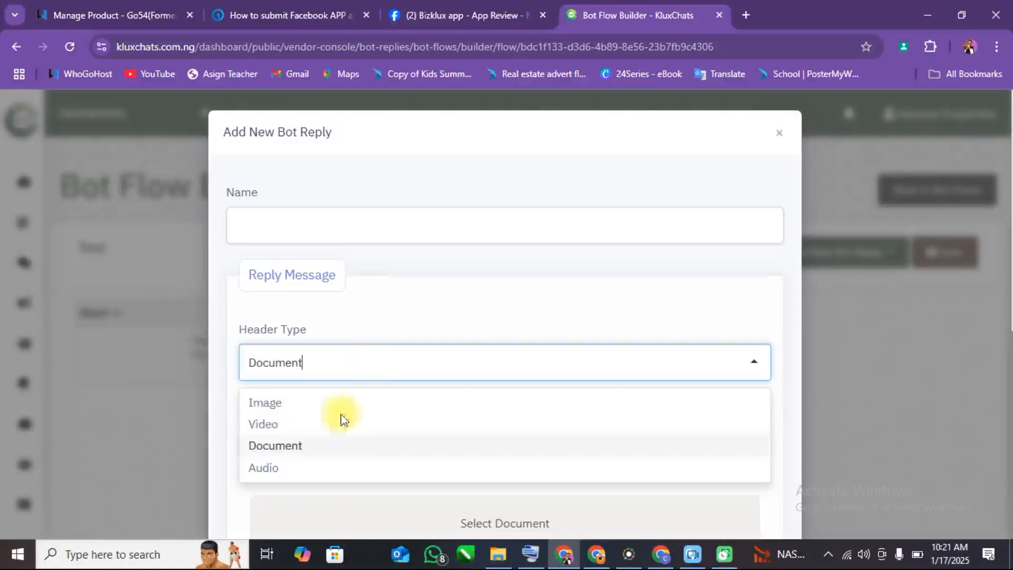
{"action": "left_click", "coordinate": [276, 469]}
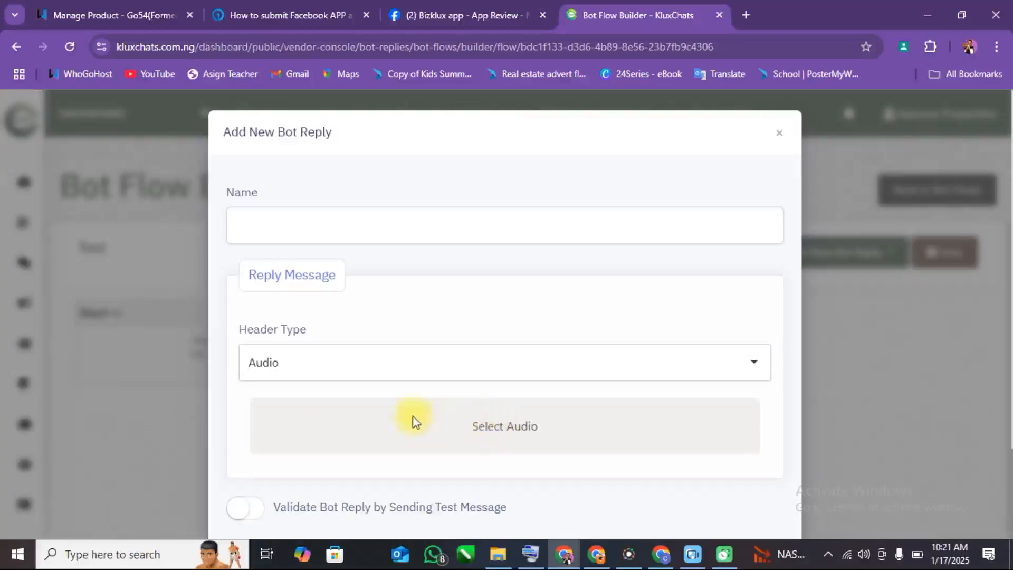
{"action": "scroll", "coordinate": [438, 320], "scroll_direction": "down", "scroll_amount": 2}
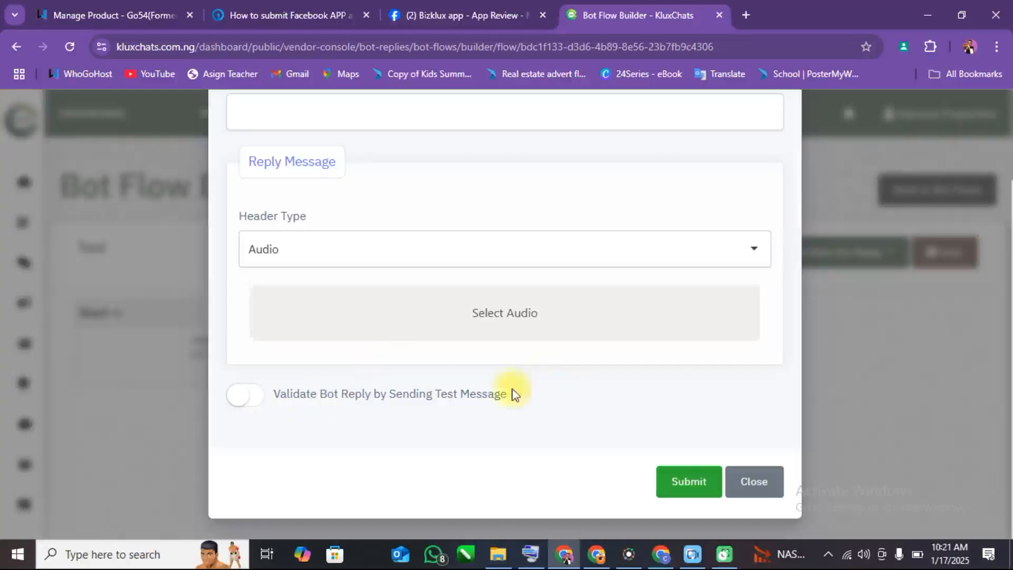
Close the media reply form, then examine the Advance Interactive Bot Reply form's header, button and footer options and close it unsubmitted.
{"action": "scroll", "coordinate": [536, 399], "scroll_direction": "up", "scroll_amount": 2}
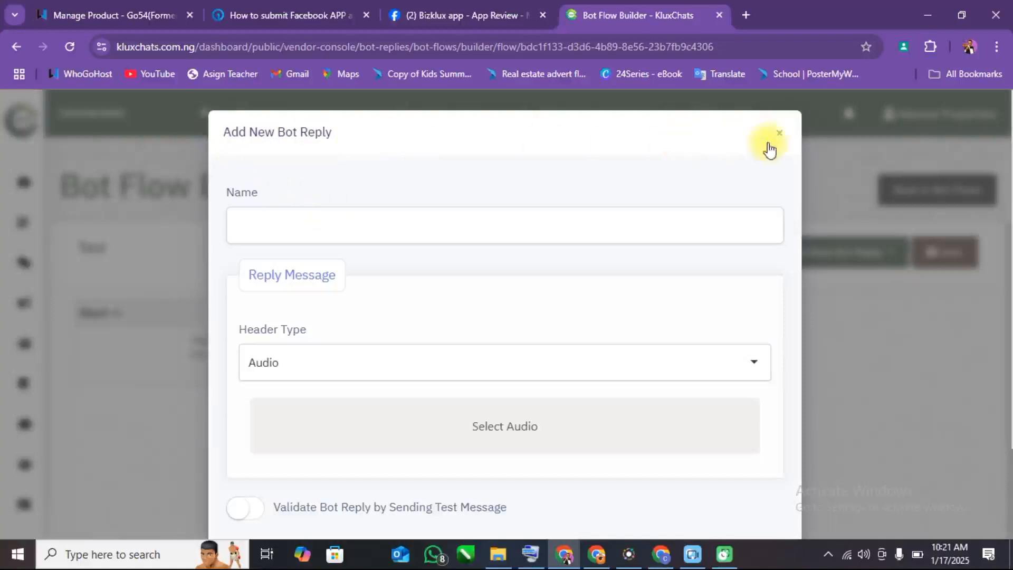
{"action": "left_click", "coordinate": [780, 138]}
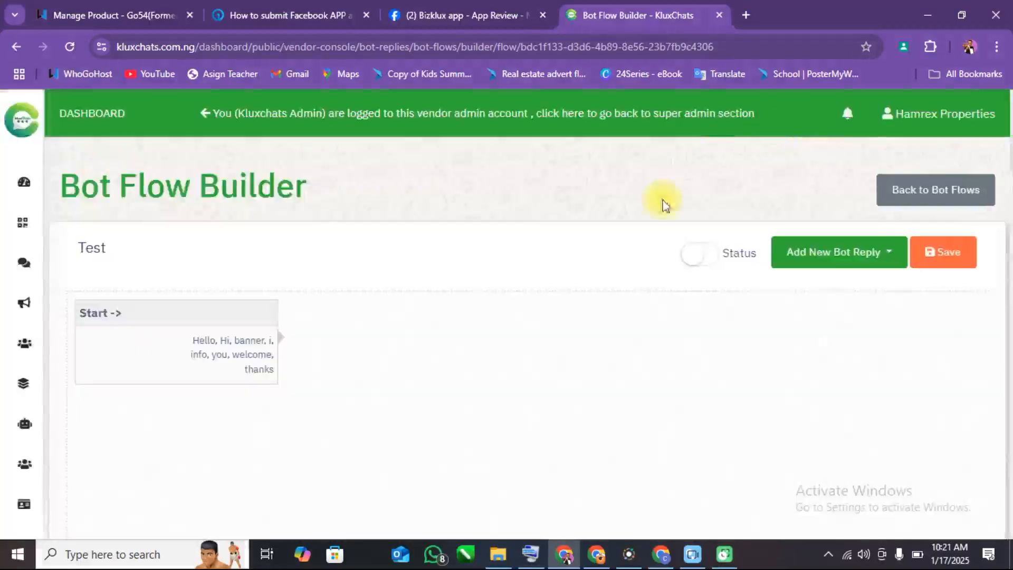
{"action": "left_click", "coordinate": [892, 255]}
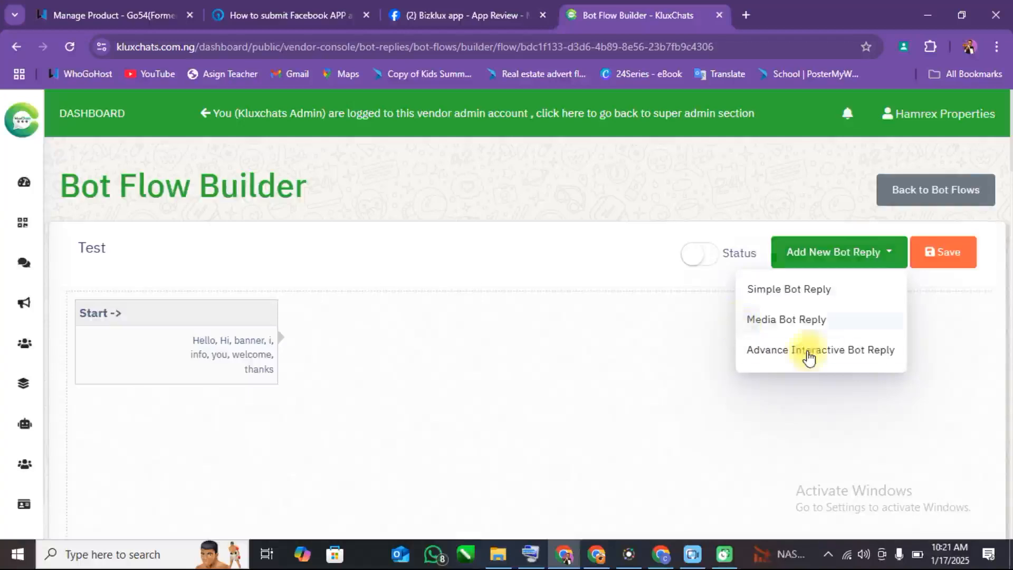
{"action": "left_click", "coordinate": [811, 356]}
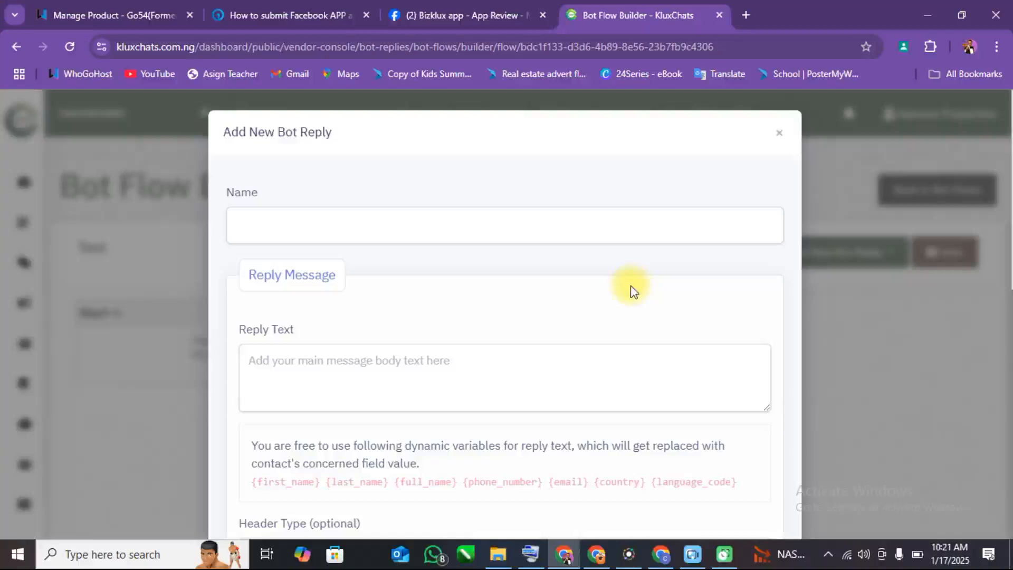
{"action": "scroll", "coordinate": [508, 289], "scroll_direction": "down", "scroll_amount": 3}
{"action": "left_click", "coordinate": [418, 246]}
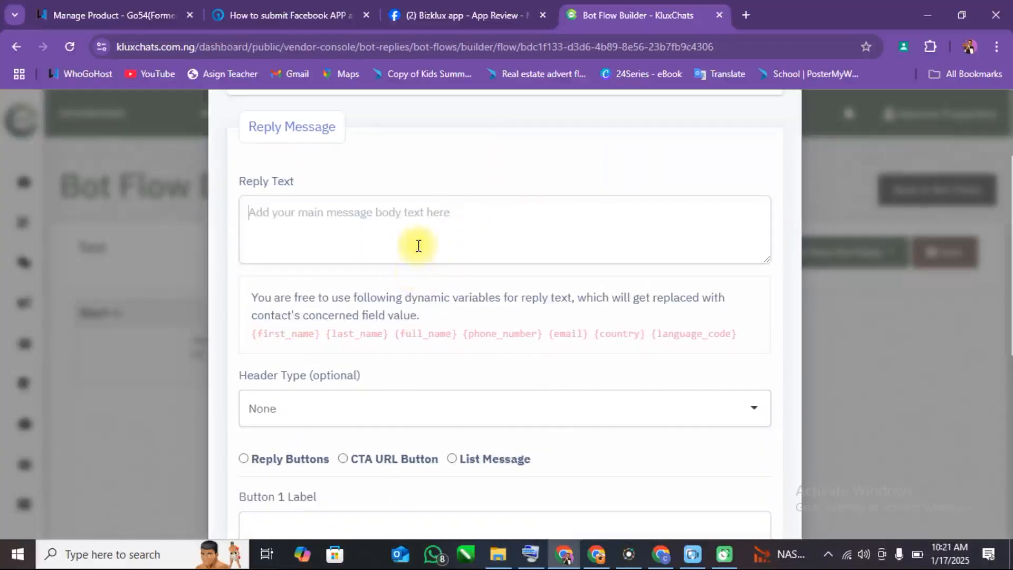
{"action": "scroll", "coordinate": [454, 309], "scroll_direction": "down", "scroll_amount": 2}
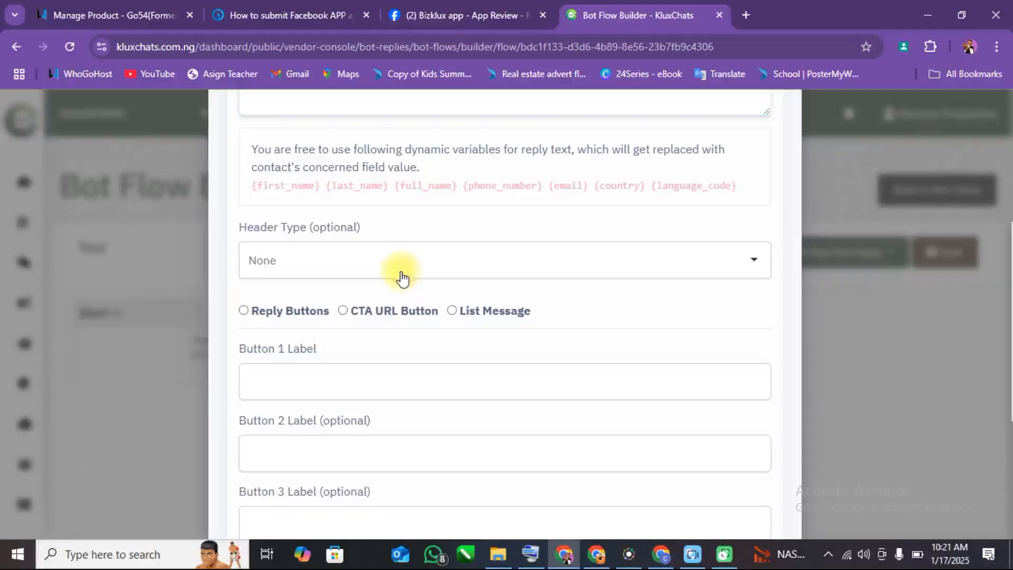
{"action": "scroll", "coordinate": [402, 278], "scroll_direction": "down", "scroll_amount": 1}
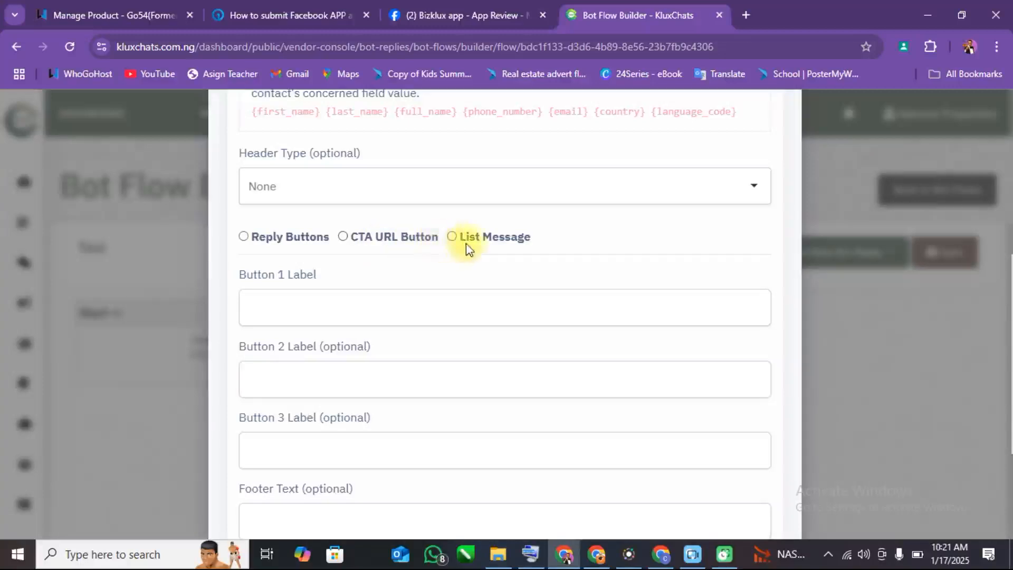
{"action": "scroll", "coordinate": [475, 248], "scroll_direction": "down", "scroll_amount": 2}
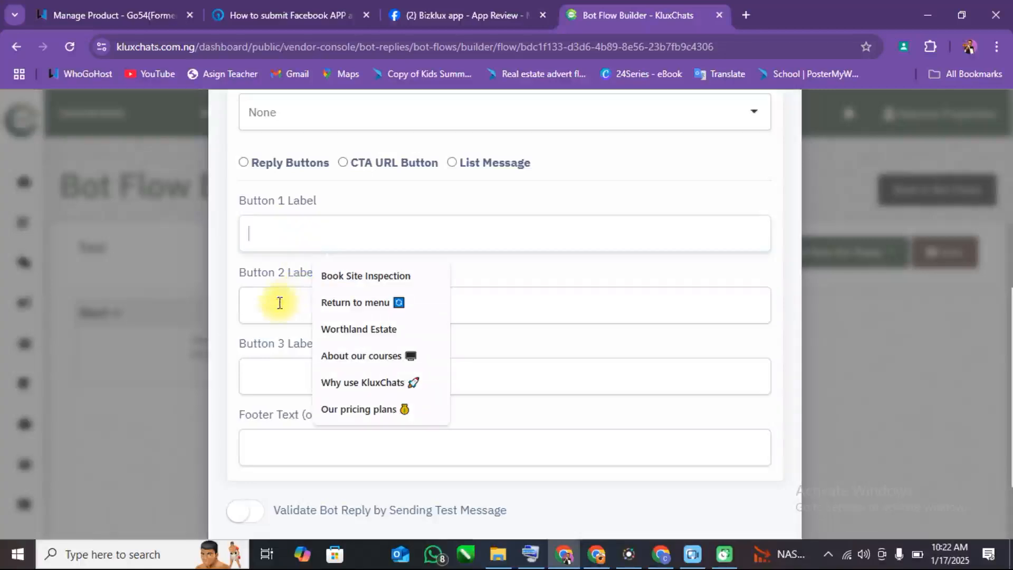
{"action": "scroll", "coordinate": [317, 430], "scroll_direction": "down", "scroll_amount": 3}
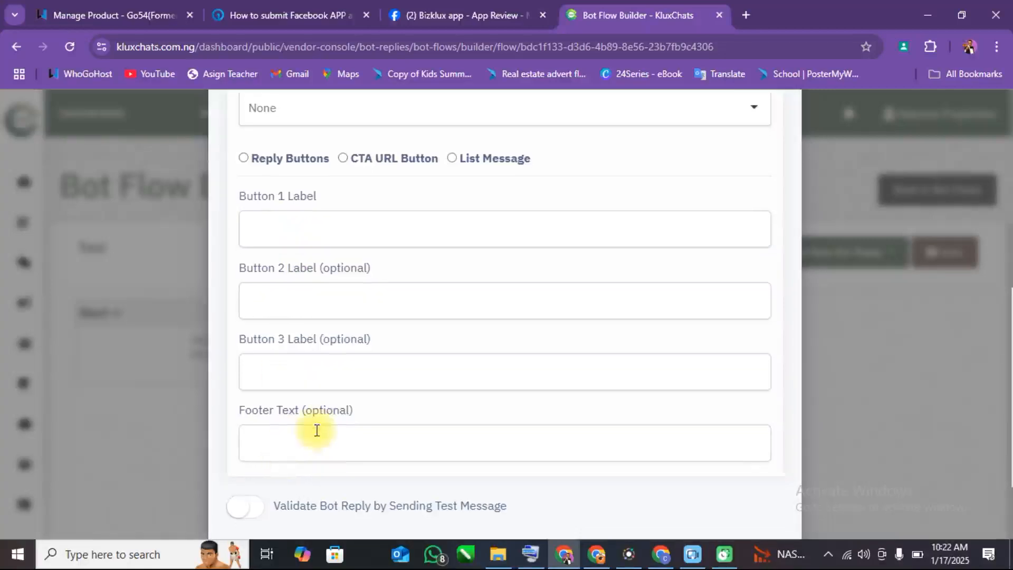
{"action": "scroll", "coordinate": [673, 476], "scroll_direction": "up", "scroll_amount": 10}
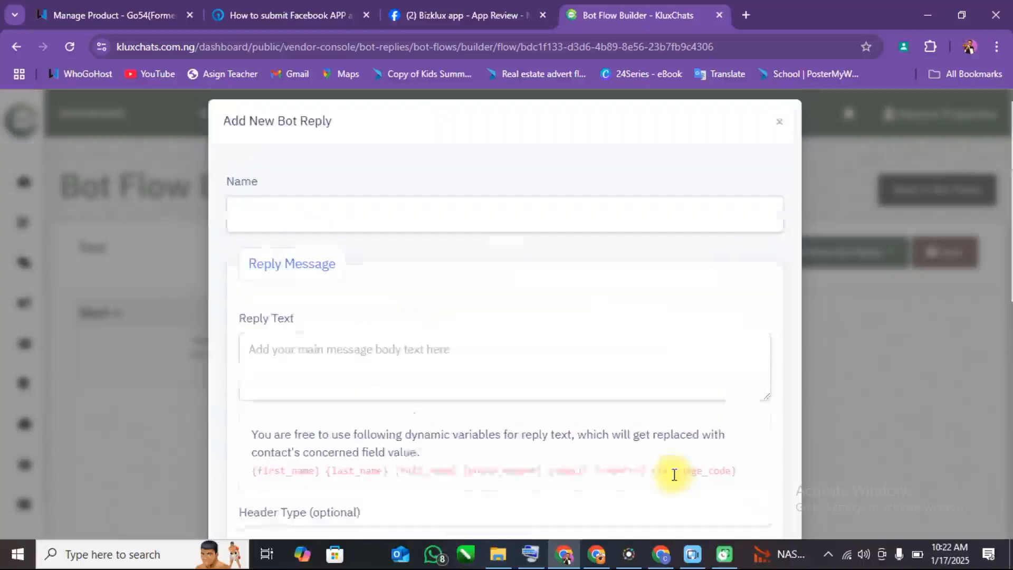
{"action": "left_click", "coordinate": [783, 142]}
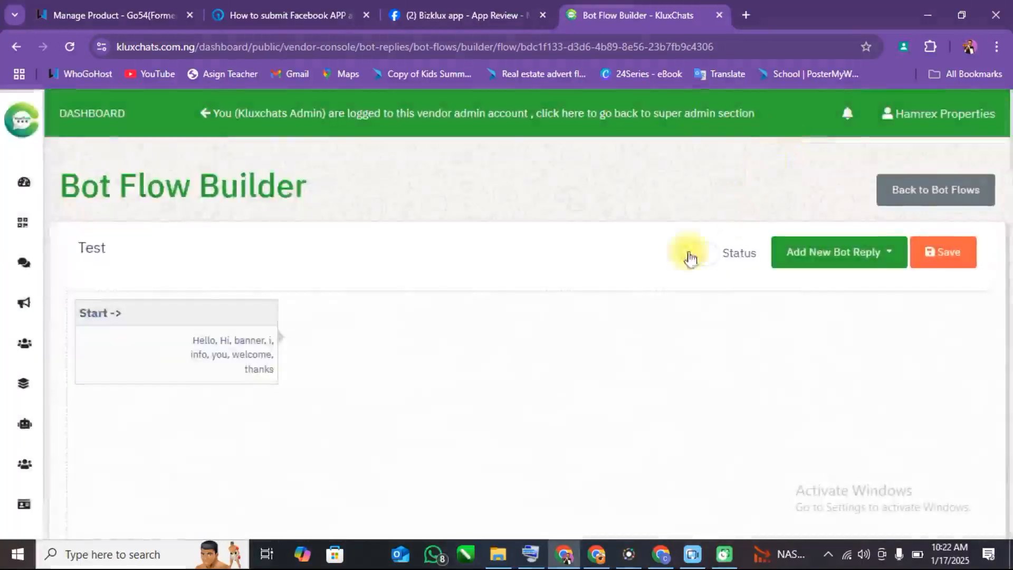
Start a new Advance Interactive Bot Reply and name it Welcome.
{"action": "left_click", "coordinate": [851, 266]}
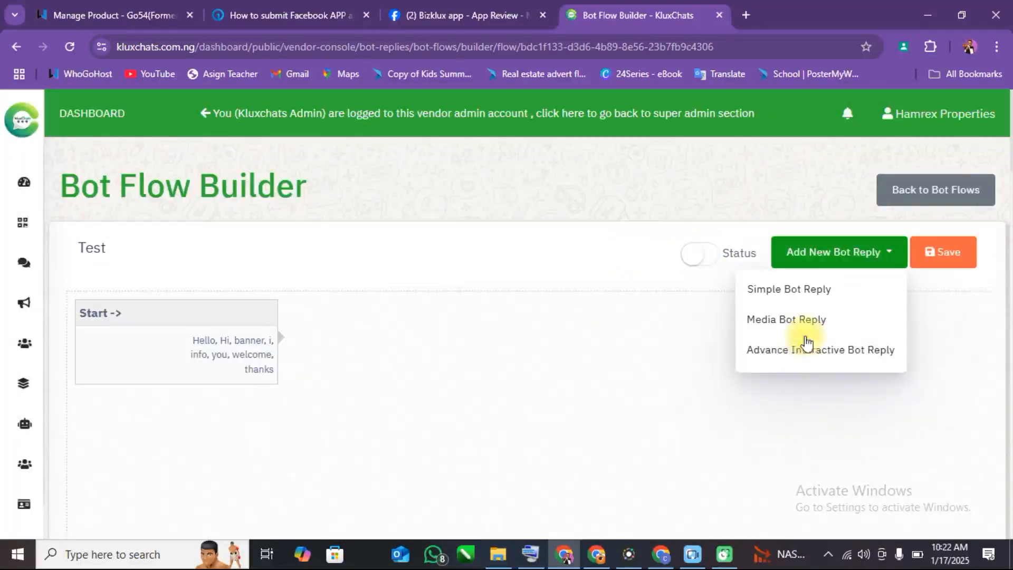
{"action": "left_click", "coordinate": [544, 382]}
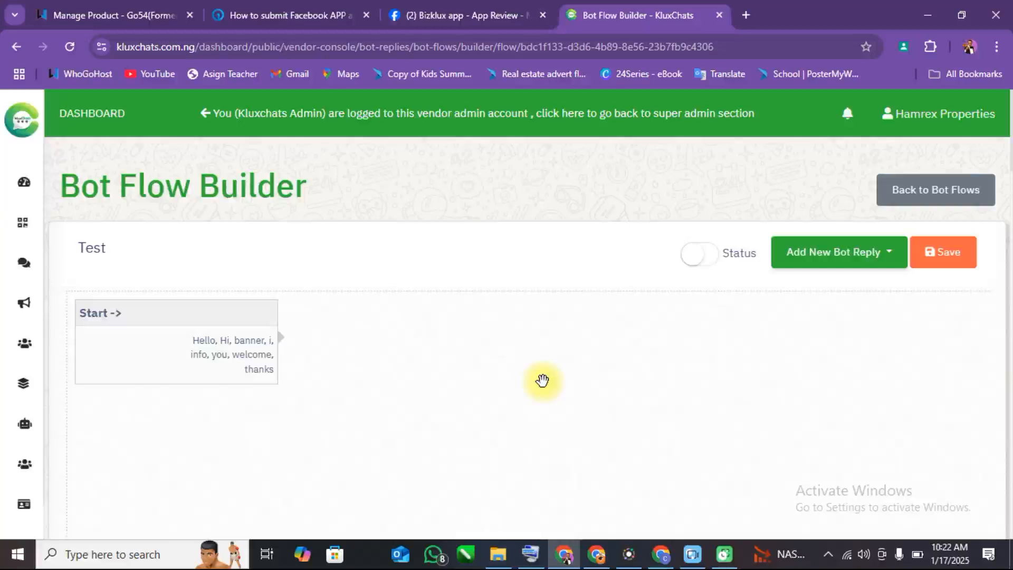
{"action": "left_click", "coordinate": [897, 261]}
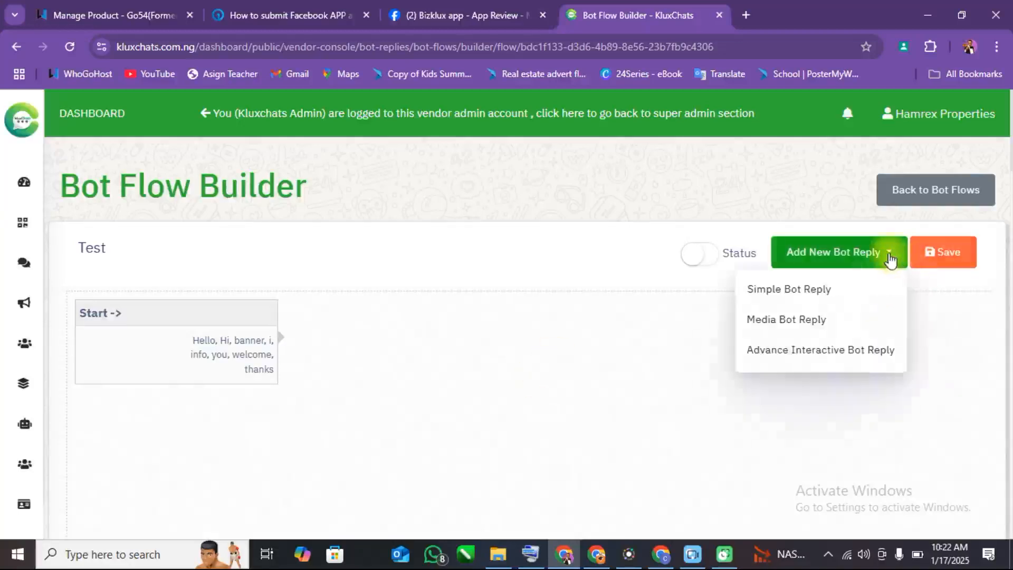
{"action": "left_click", "coordinate": [785, 356]}
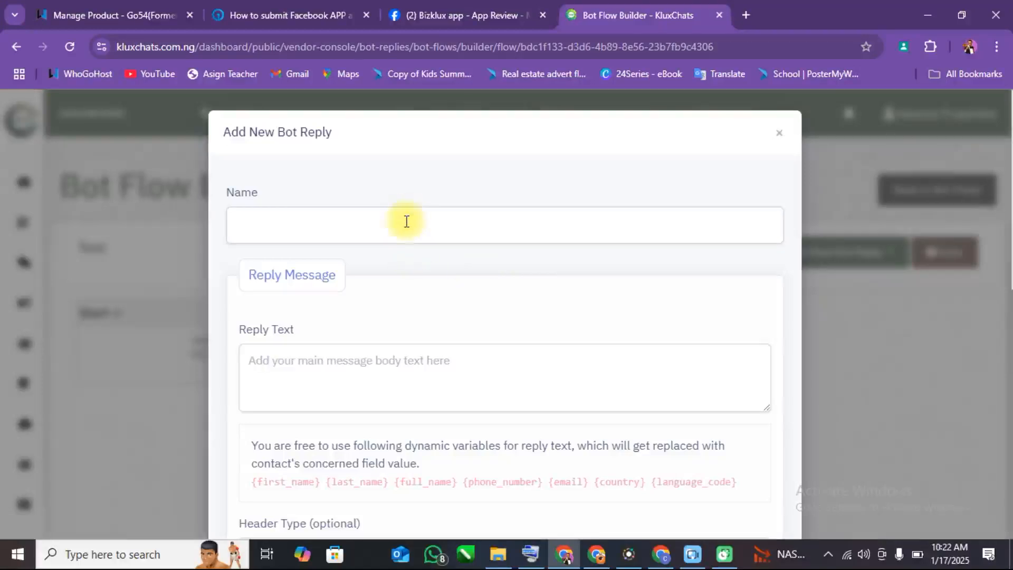
{"action": "left_click", "coordinate": [406, 221]}
{"action": "left_click", "coordinate": [375, 268]}
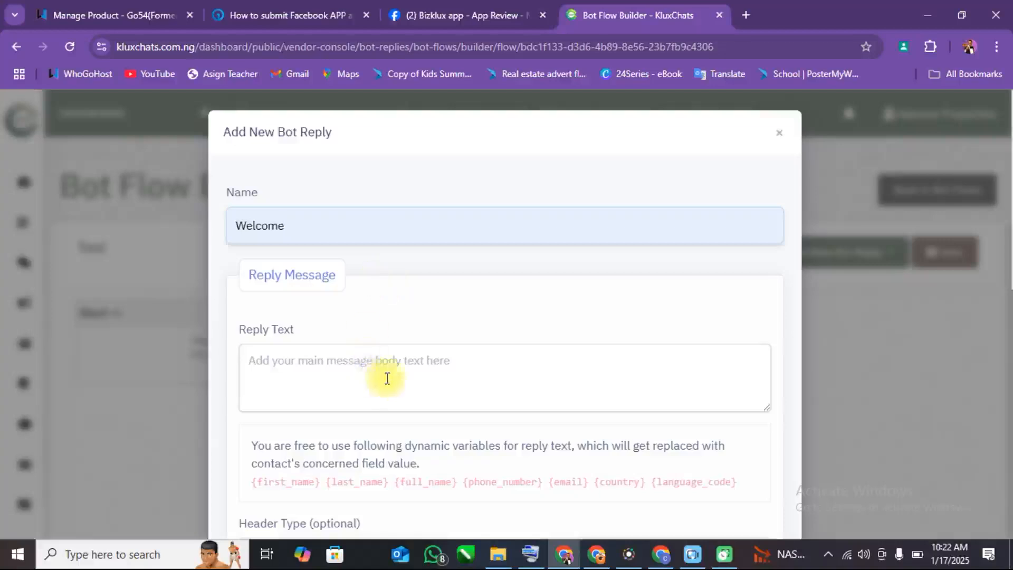
Write the reply text on three lines: "Hello", "You are welcome." and "How can we be of help to you.".
{"action": "left_click", "coordinate": [414, 370]}
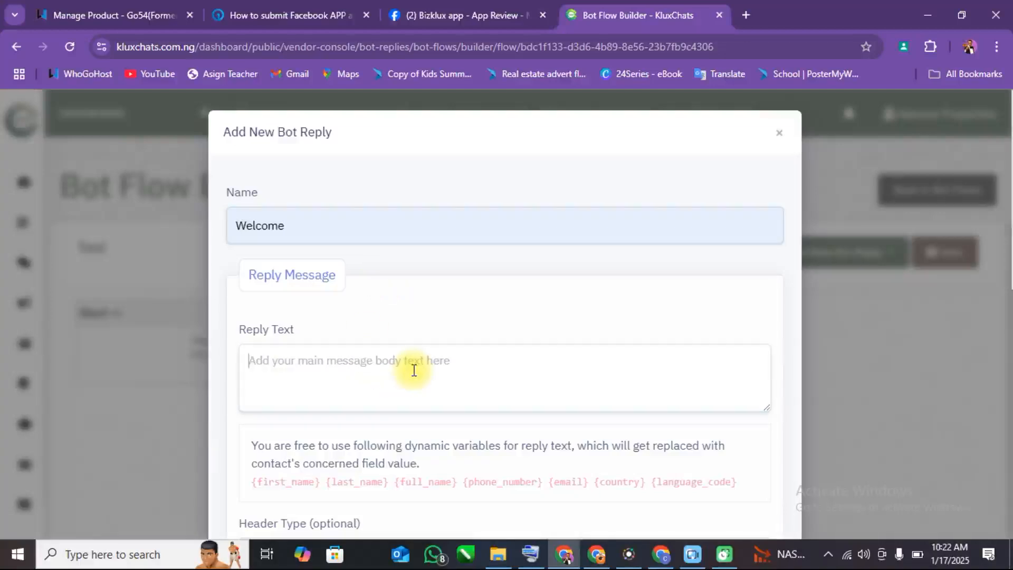
{"action": "type", "text": "He"}
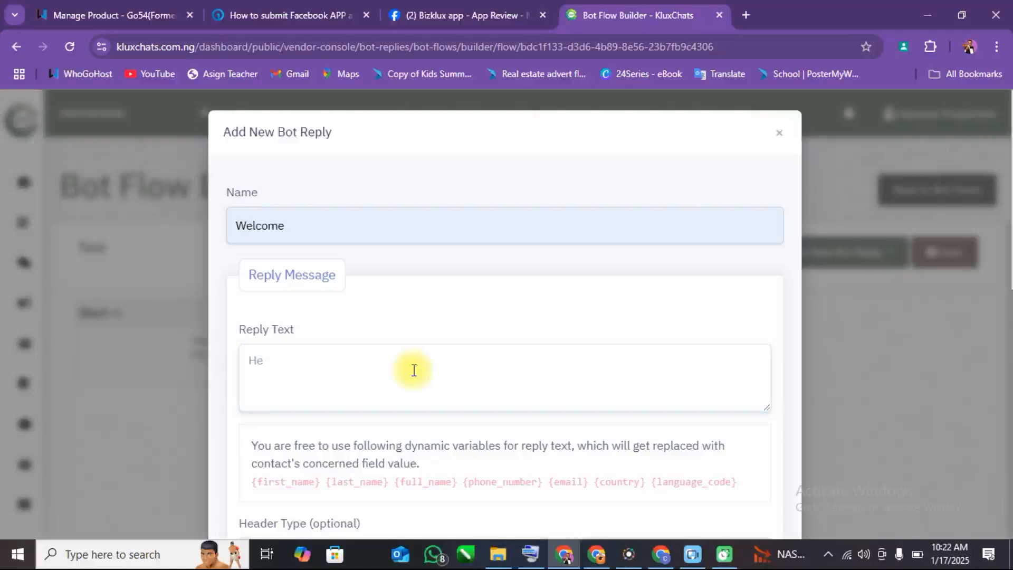
{"action": "type", "text": "llo"}
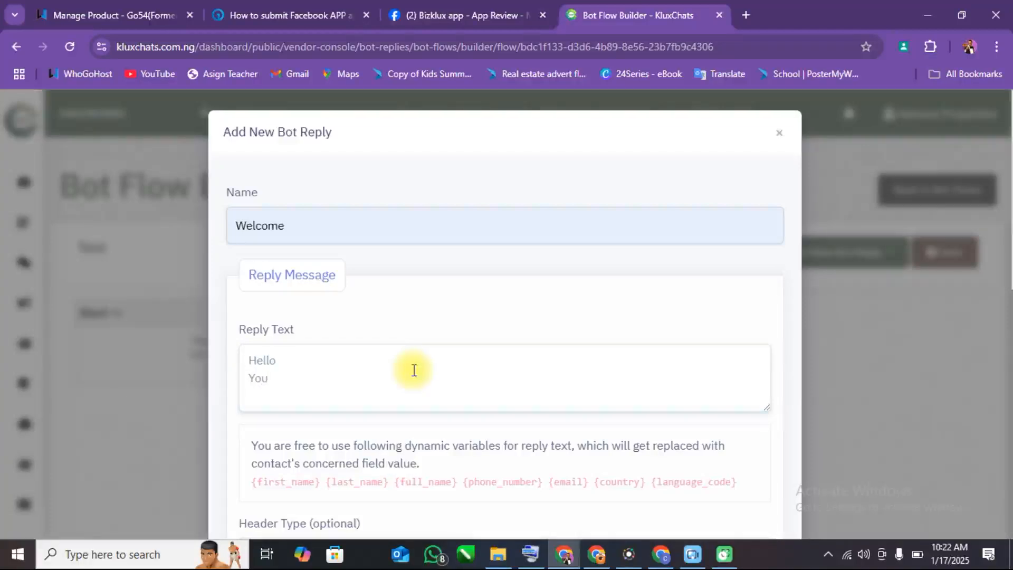
{"action": "key", "text": "Return"}
{"action": "type", "text": "You are welcome."}
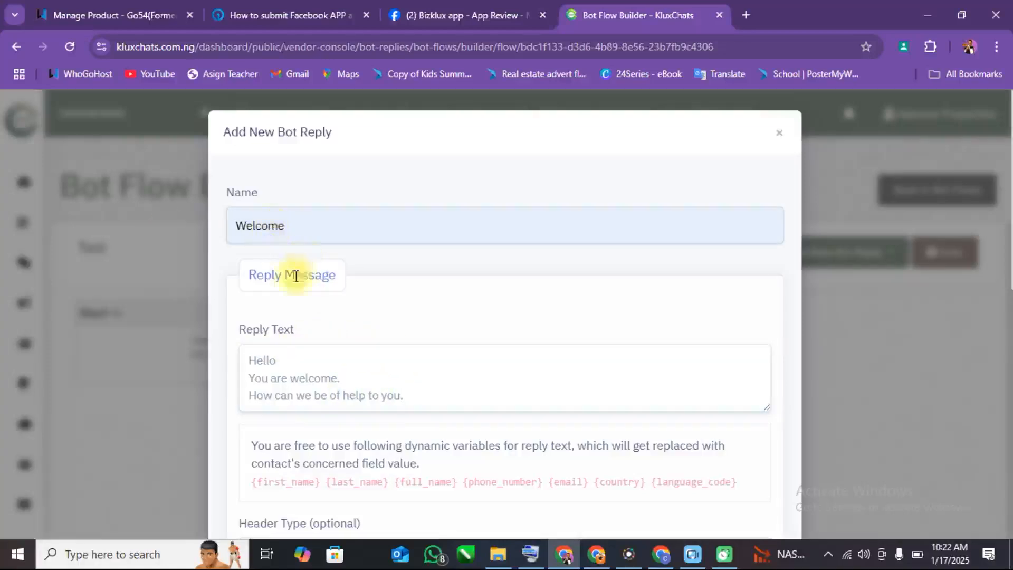
Copy the {full_name} dynamic variable and insert it after "Hello" on the first line of the reply text.
{"action": "scroll", "coordinate": [443, 358], "scroll_direction": "down", "scroll_amount": 2}
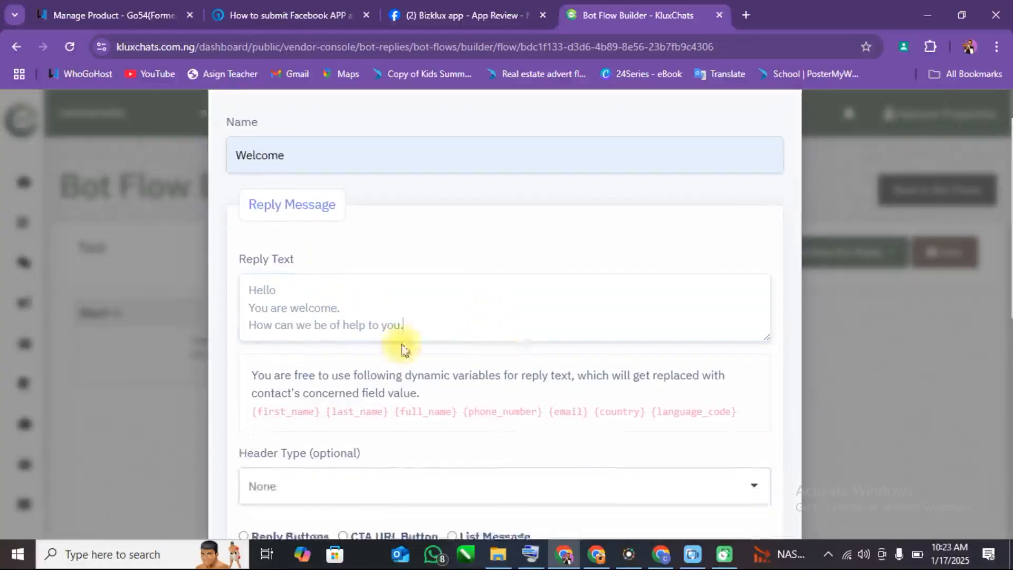
{"action": "left_click", "coordinate": [282, 286]}
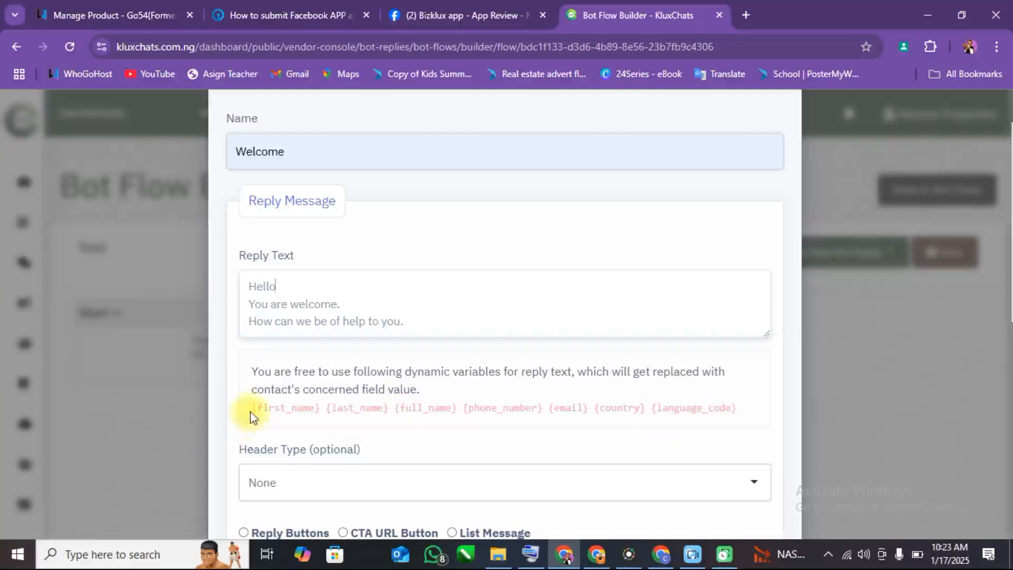
{"action": "left_click_drag", "start_coordinate": [251, 417], "coordinate": [319, 418]}
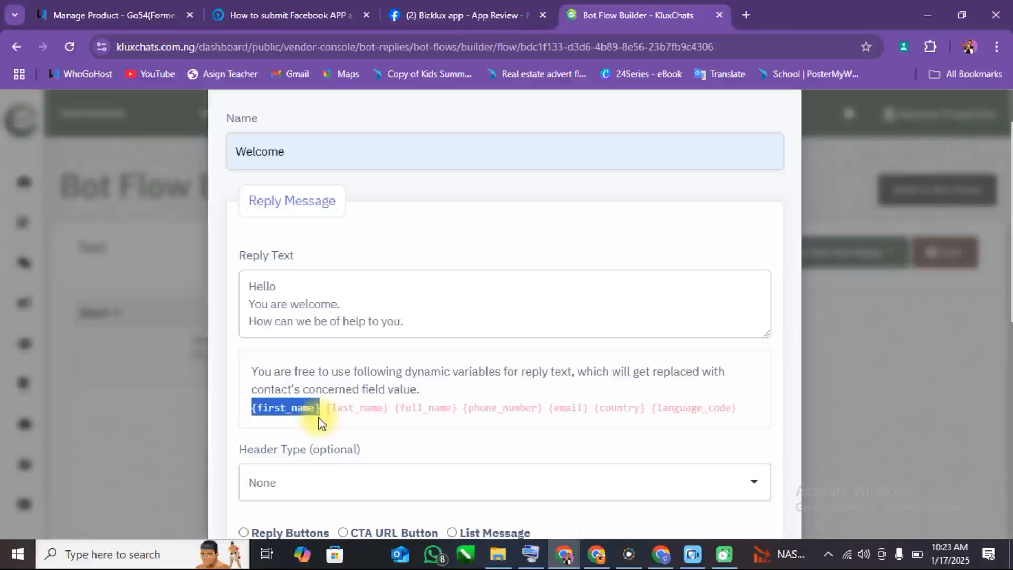
{"action": "left_click_drag", "start_coordinate": [393, 408], "coordinate": [459, 408]}
{"action": "key", "text": "ctrl+c"}
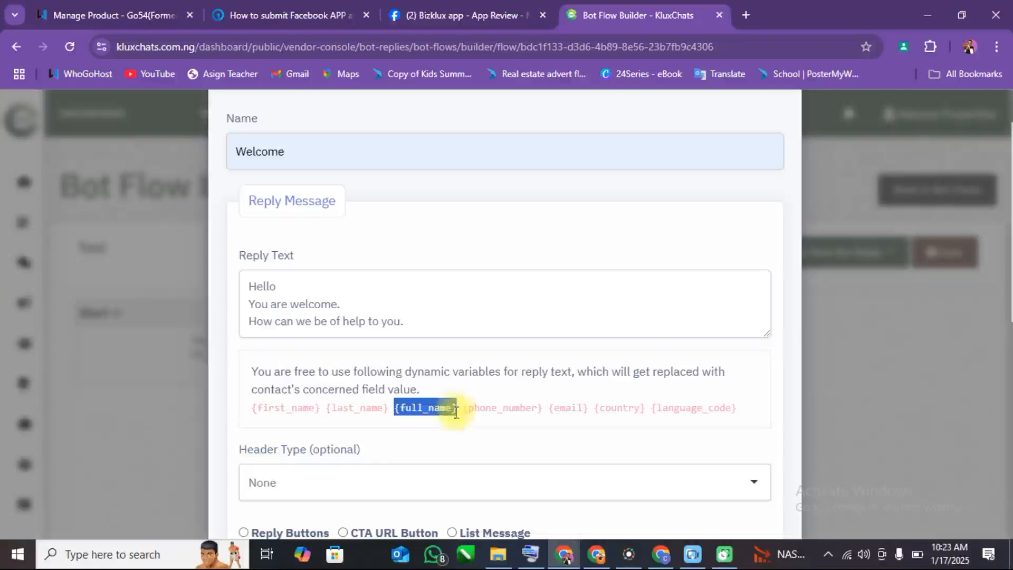
{"action": "left_click", "coordinate": [287, 293]}
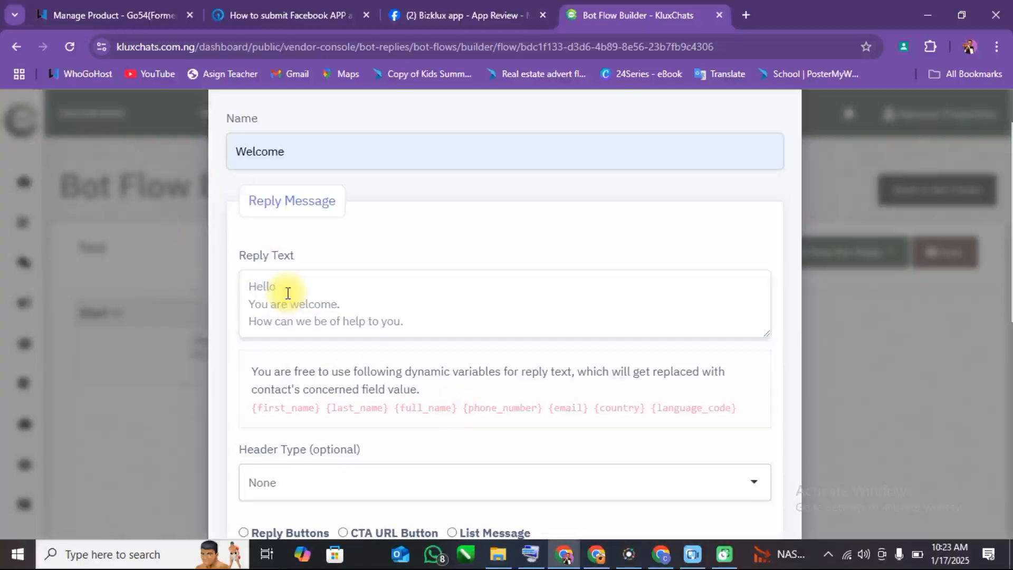
{"action": "key", "text": "ctrl+v"}
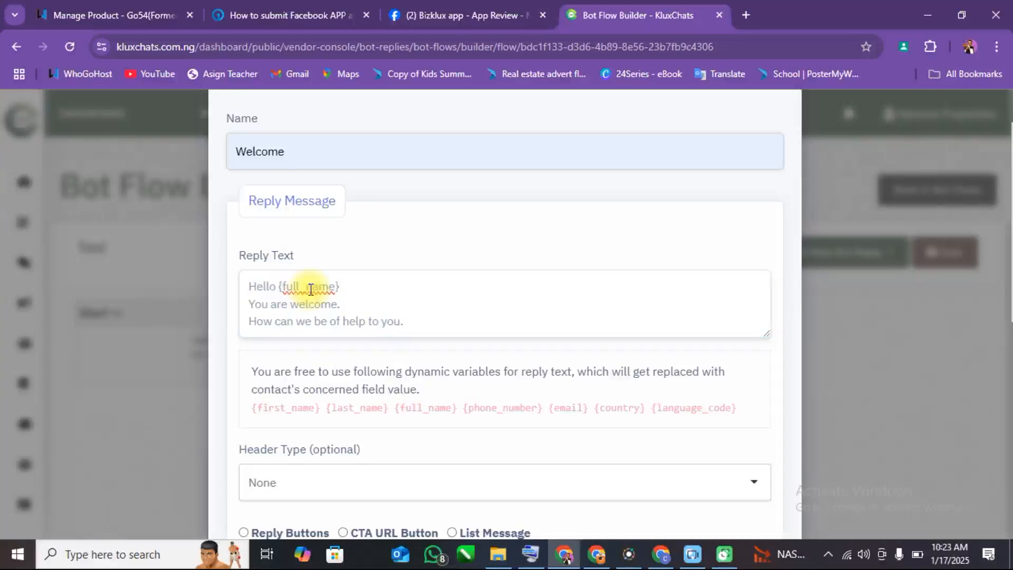
{"action": "key", "text": "BackSpace"}
{"action": "key", "text": "BackSpace"}
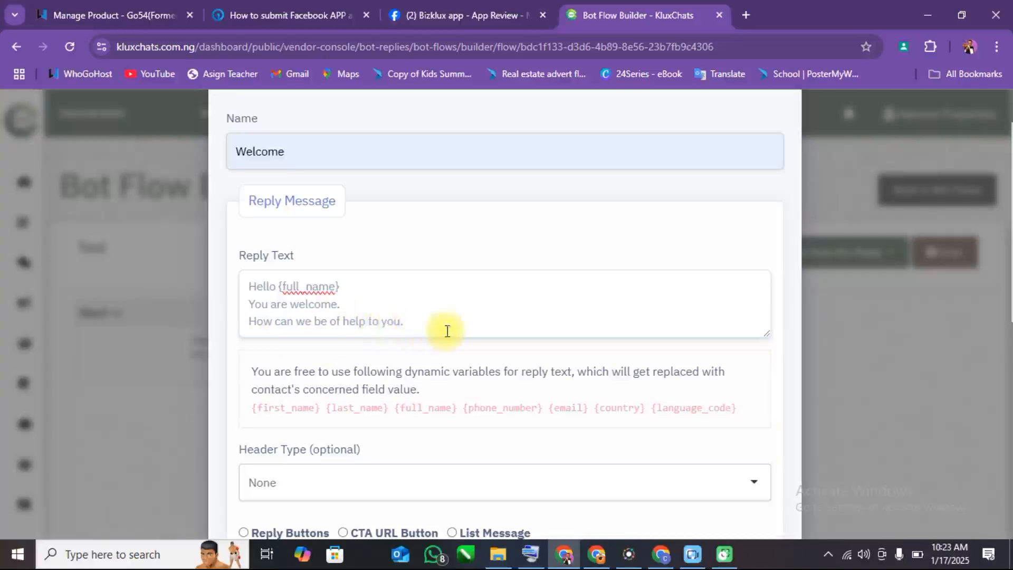
Set the reply's header type to Text and the header text to the saved entry Welcome.
{"action": "scroll", "coordinate": [447, 329], "scroll_direction": "down", "scroll_amount": 6}
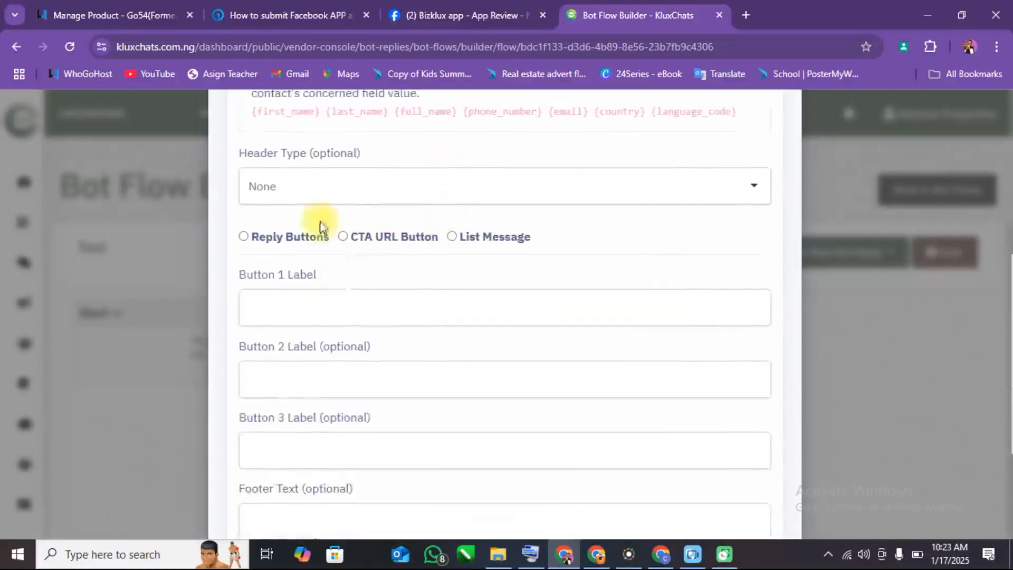
{"action": "left_click", "coordinate": [312, 185]}
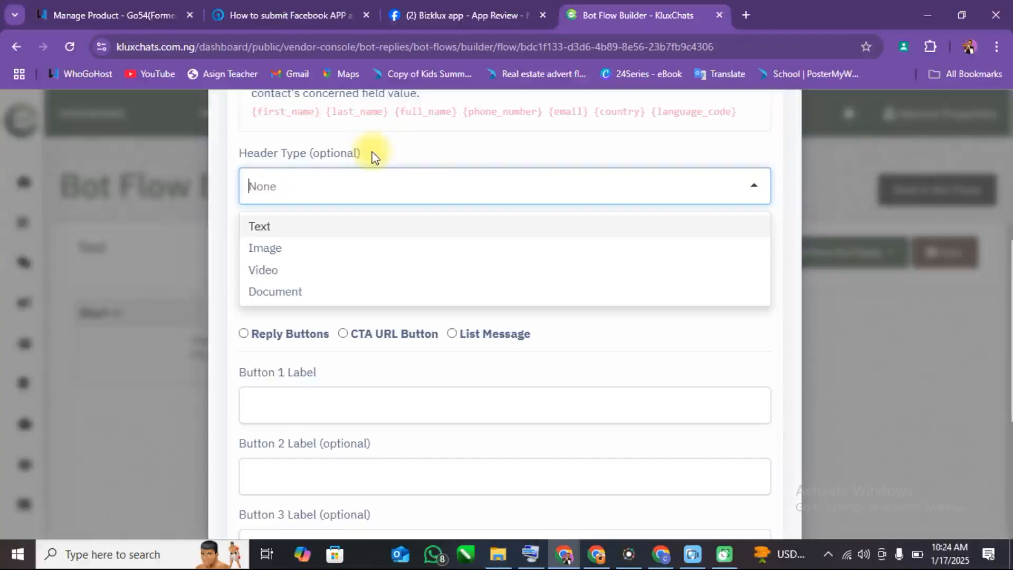
{"action": "scroll", "coordinate": [597, 192], "scroll_direction": "up", "scroll_amount": 7}
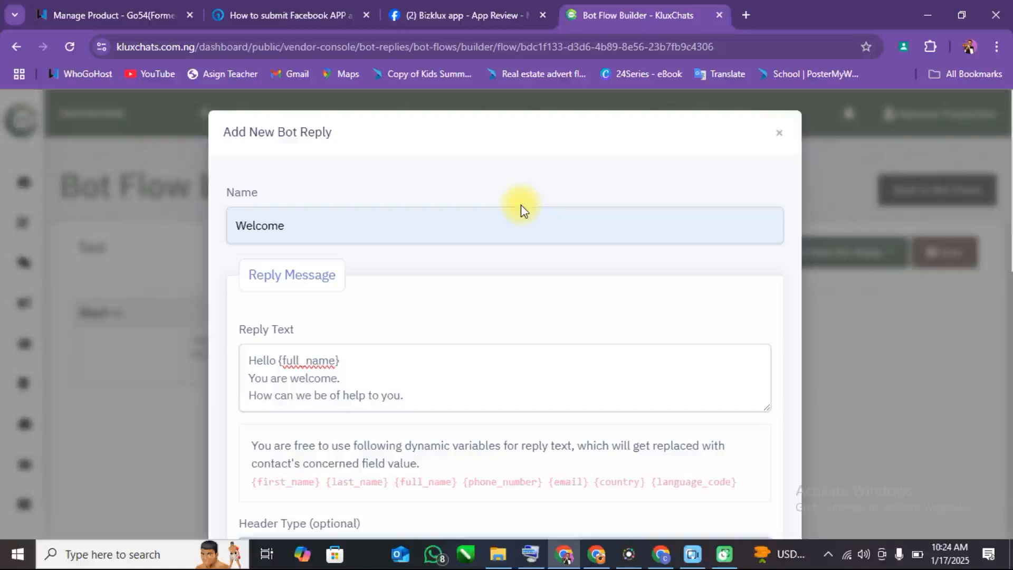
{"action": "scroll", "coordinate": [521, 210], "scroll_direction": "down", "scroll_amount": 5}
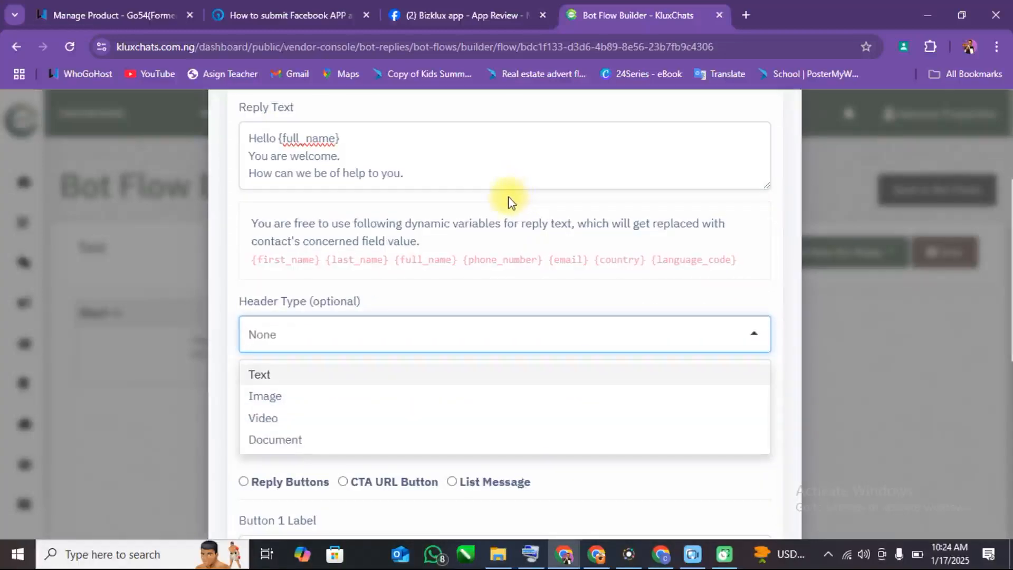
{"action": "scroll", "coordinate": [507, 199], "scroll_direction": "down", "scroll_amount": 3}
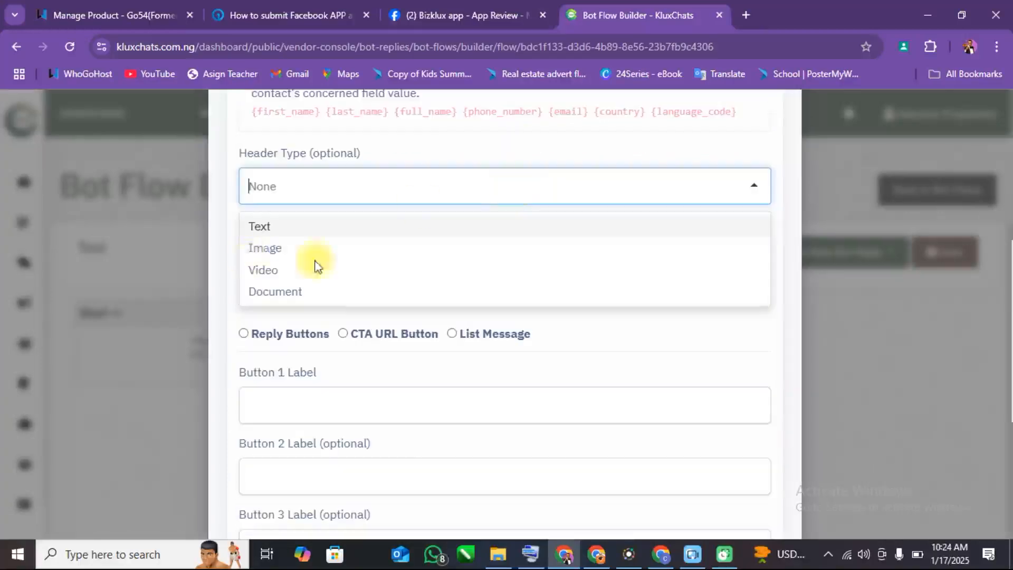
{"action": "left_click", "coordinate": [285, 232]}
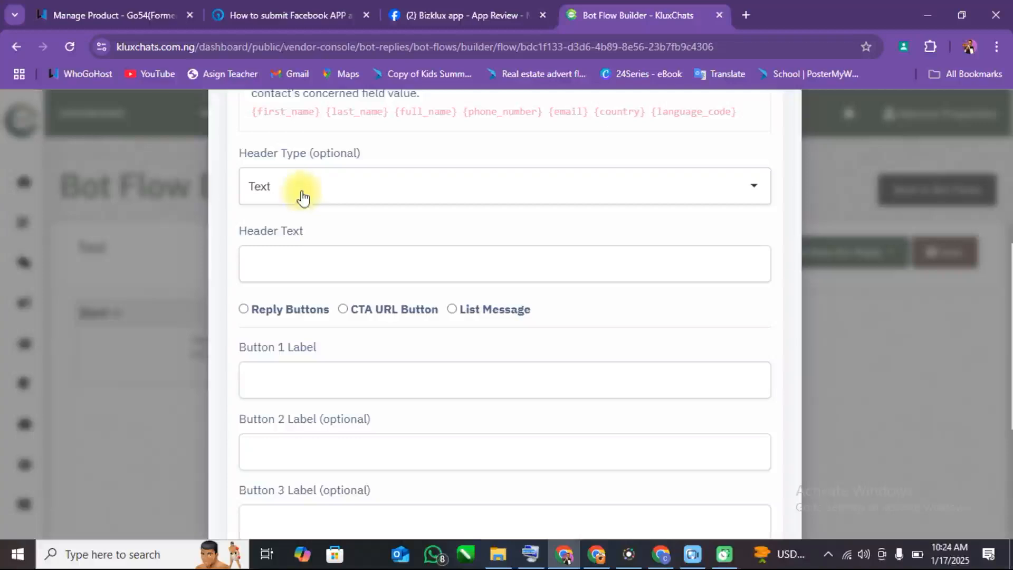
{"action": "left_click", "coordinate": [292, 263]}
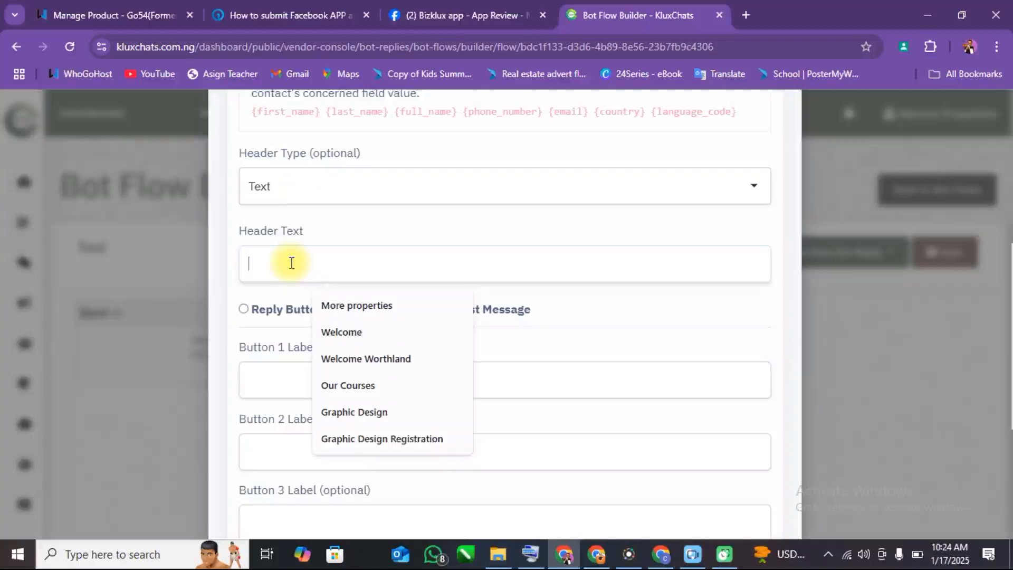
{"action": "left_click", "coordinate": [340, 332]}
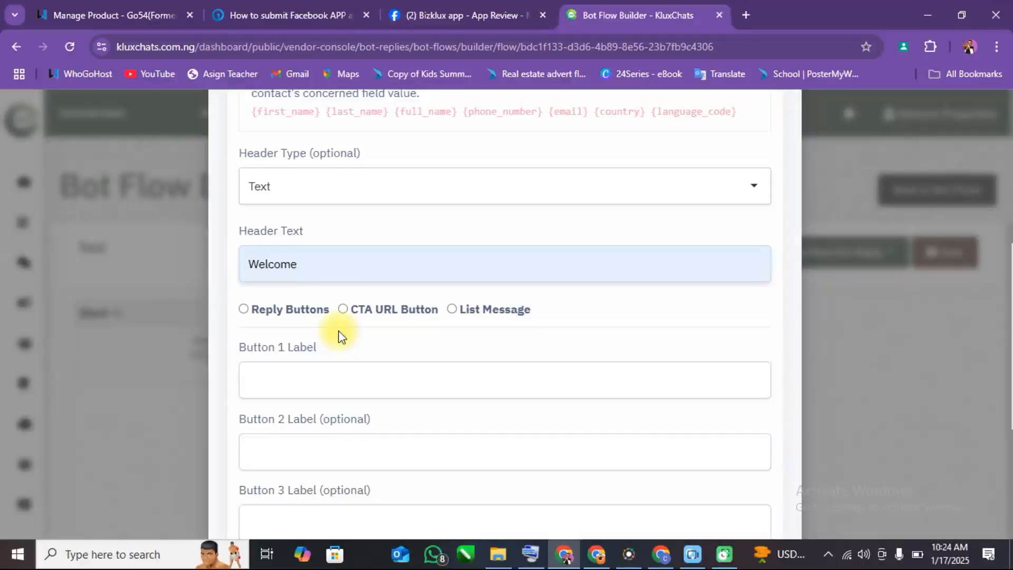
Choose Reply Buttons for the Welcome reply and label the three buttons Book Site Inspection, Make Payment and Chats with an Agent.
{"action": "scroll", "coordinate": [346, 317], "scroll_direction": "down", "scroll_amount": 1}
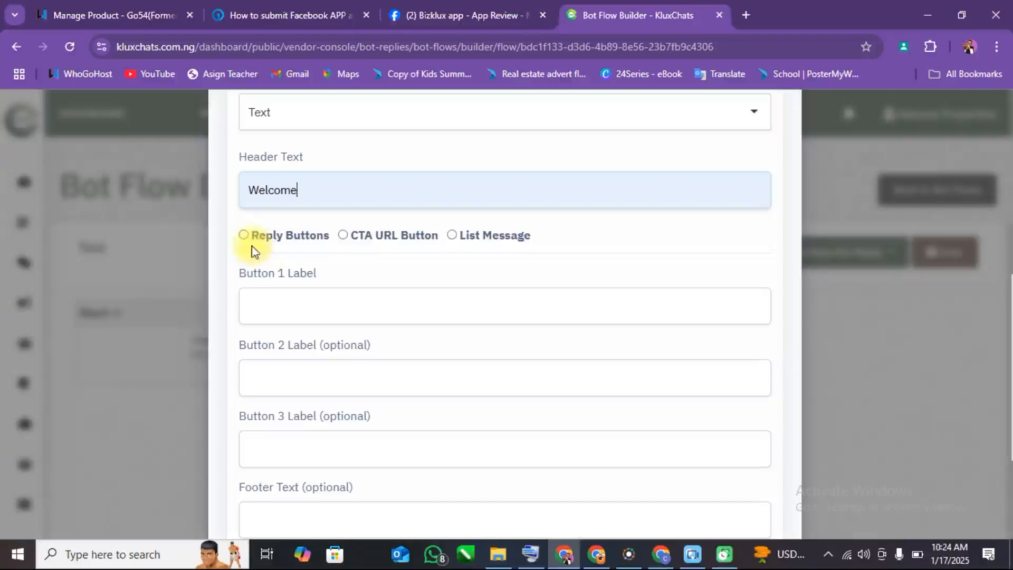
{"action": "left_click", "coordinate": [244, 235]}
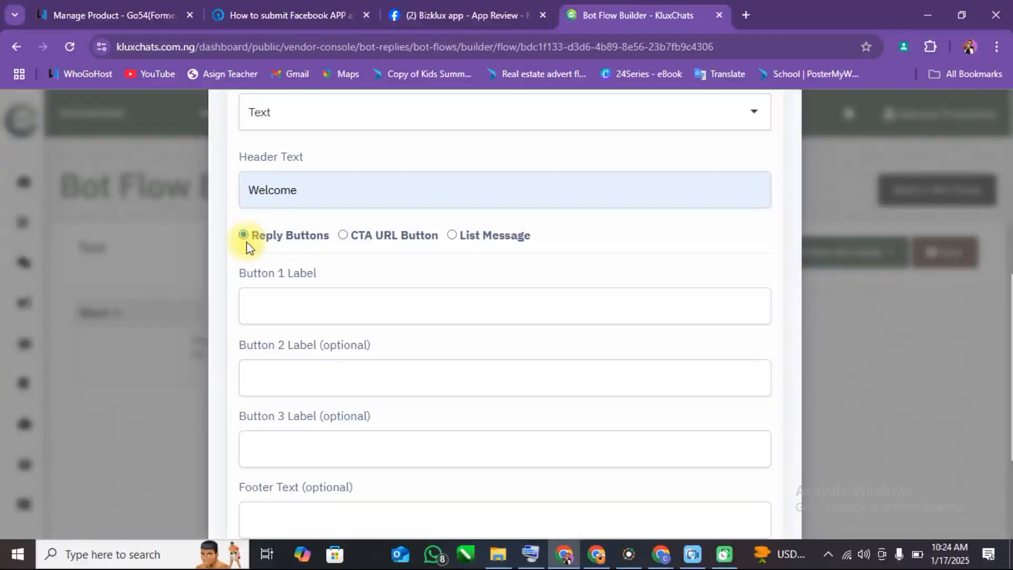
{"action": "left_click", "coordinate": [285, 301]}
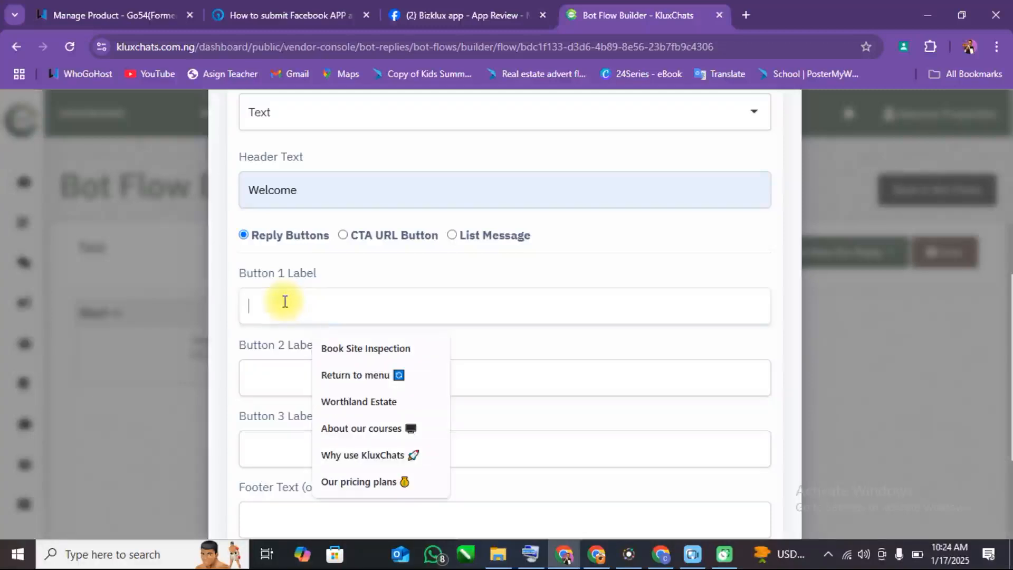
{"action": "left_click", "coordinate": [348, 347]}
{"action": "scroll", "coordinate": [351, 300], "scroll_direction": "down", "scroll_amount": 3}
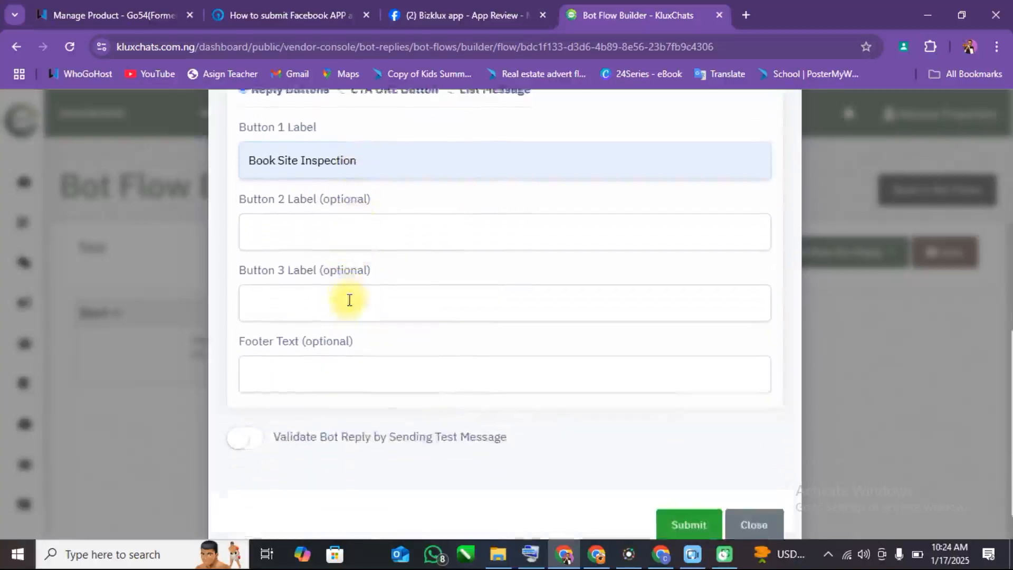
{"action": "left_click", "coordinate": [311, 224]}
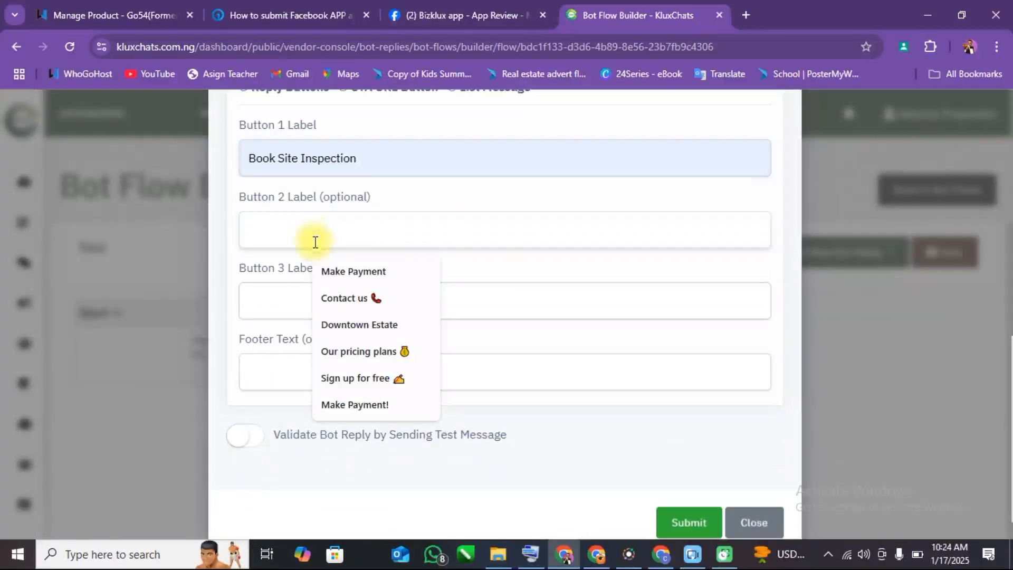
{"action": "left_click", "coordinate": [327, 271]}
{"action": "left_click", "coordinate": [311, 295]}
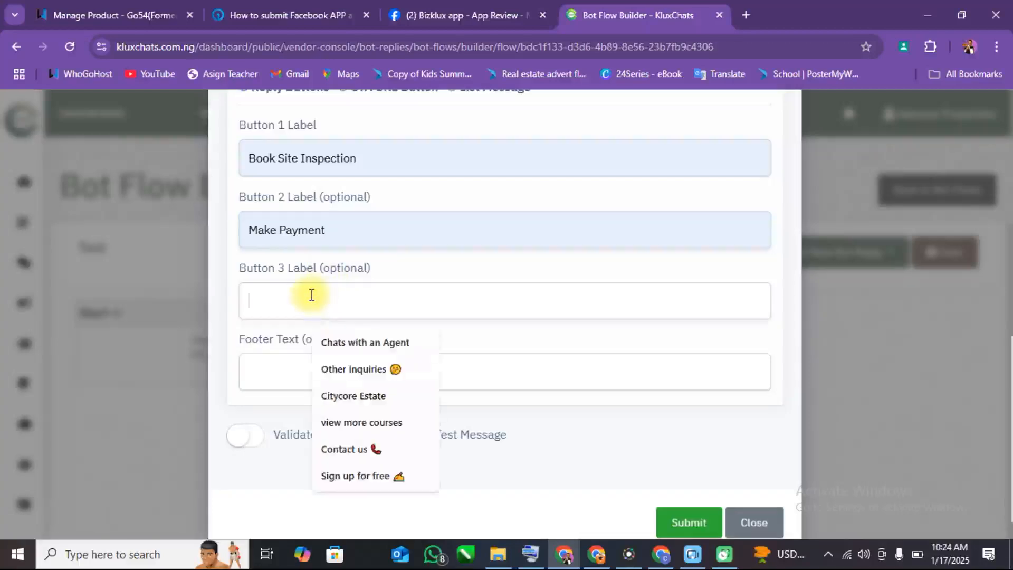
{"action": "left_click", "coordinate": [360, 344]}
{"action": "scroll", "coordinate": [362, 305], "scroll_direction": "up", "scroll_amount": 2}
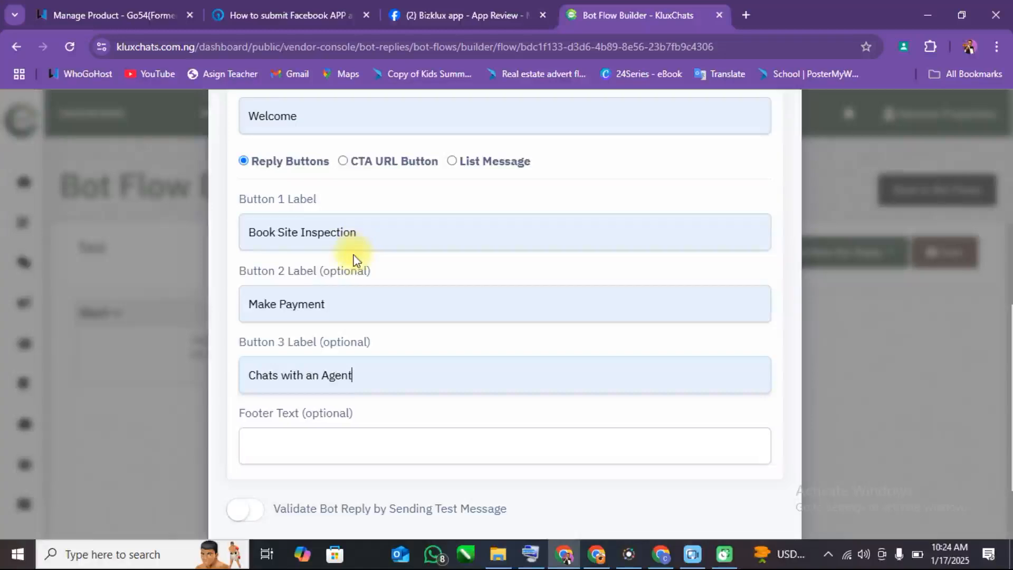
Set the footer text to the saved entry Hamrex Properties, check the filled-in form and submit the Welcome reply.
{"action": "scroll", "coordinate": [355, 258], "scroll_direction": "down", "scroll_amount": 3}
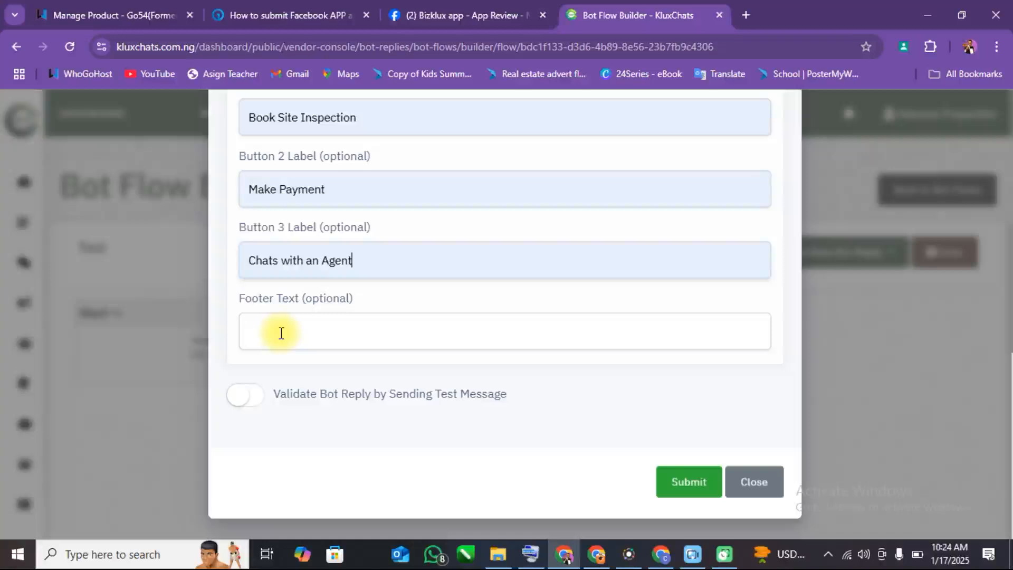
{"action": "left_click", "coordinate": [279, 331]}
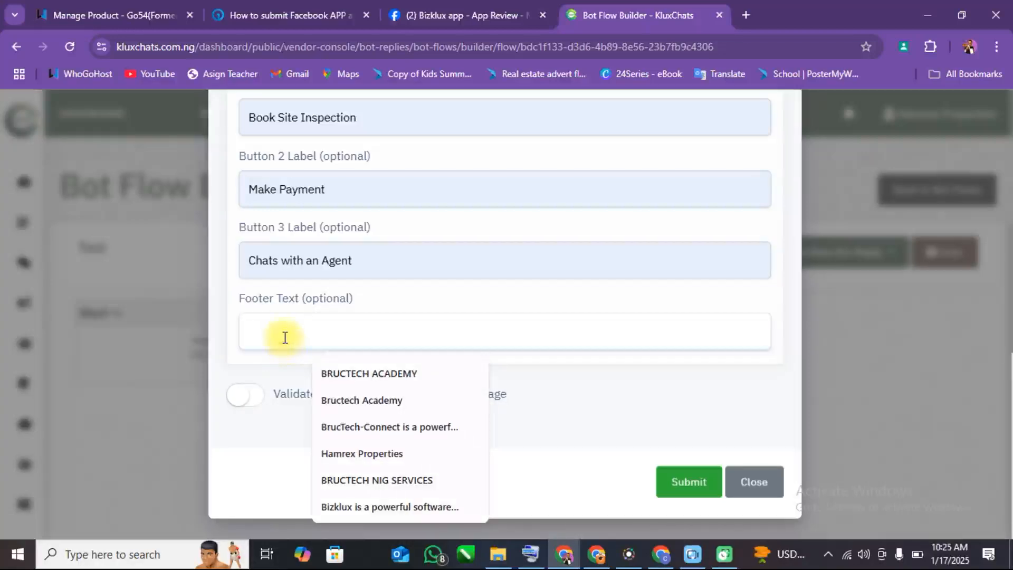
{"action": "type", "text": "HARE"}
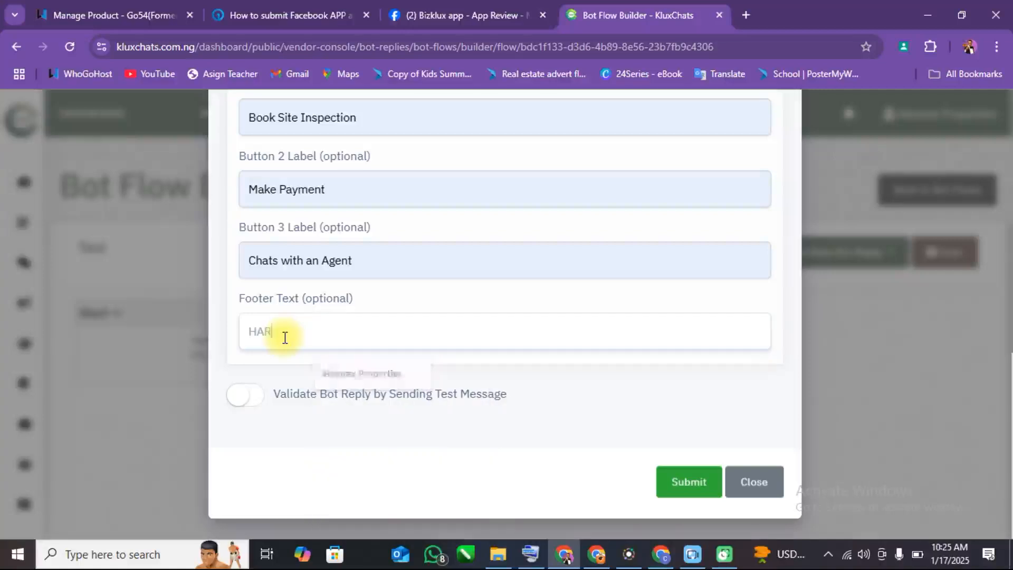
{"action": "key", "text": "BackSpace"}
{"action": "key", "text": "BackSpace"}
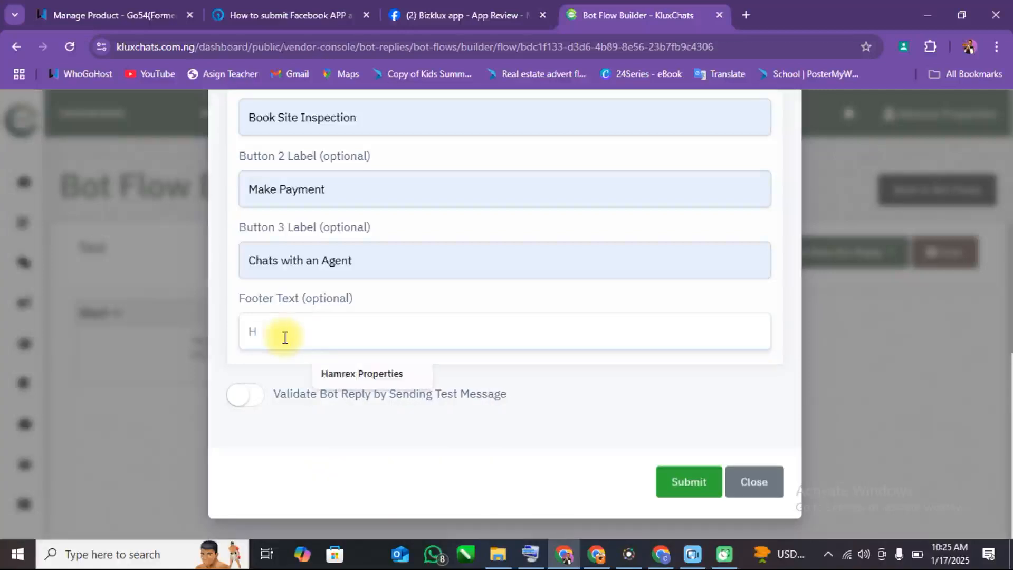
{"action": "left_click", "coordinate": [330, 373]}
{"action": "scroll", "coordinate": [473, 316], "scroll_direction": "up", "scroll_amount": 3}
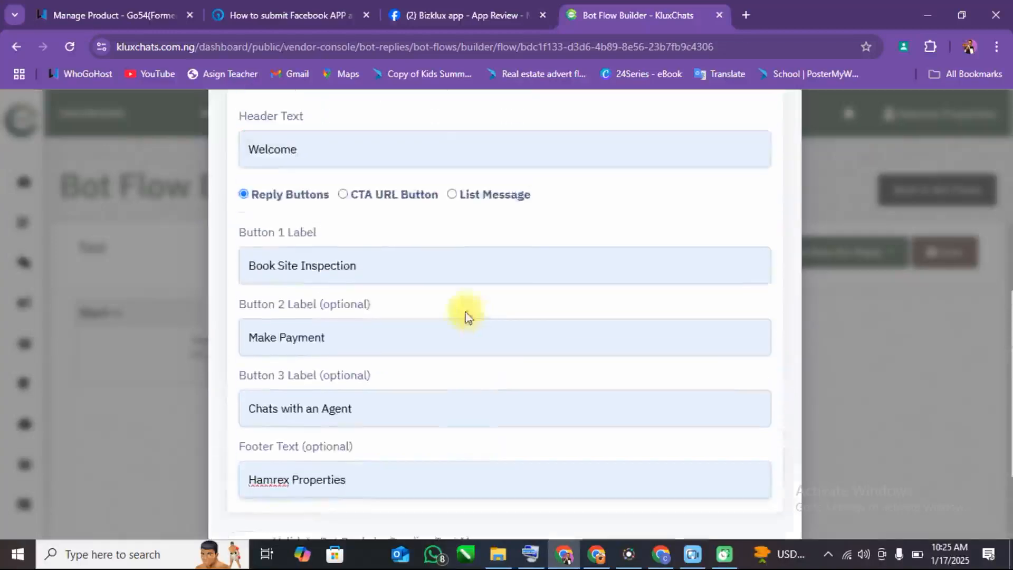
{"action": "scroll", "coordinate": [407, 249], "scroll_direction": "up", "scroll_amount": 1}
{"action": "scroll", "coordinate": [409, 250], "scroll_direction": "up", "scroll_amount": 3}
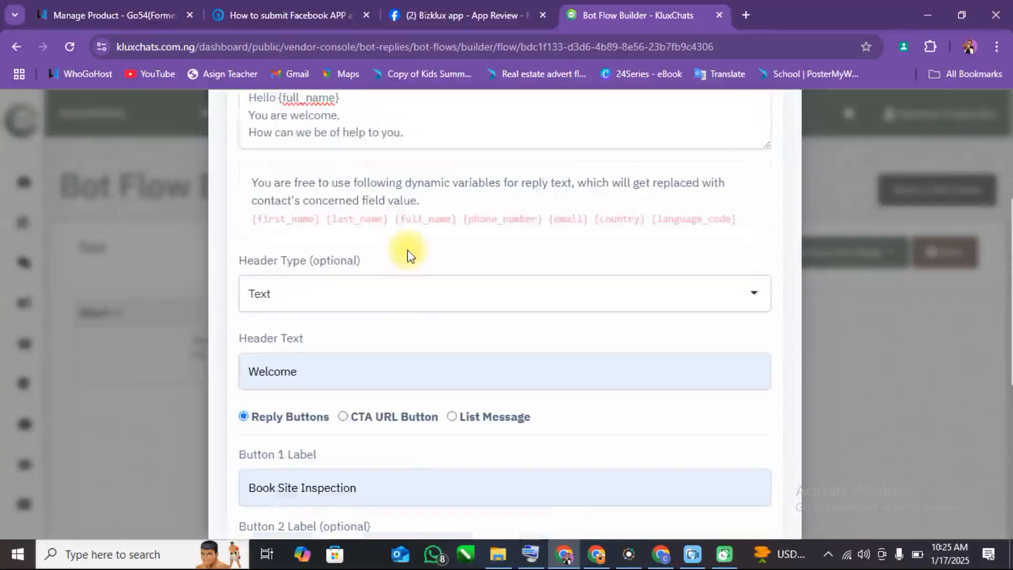
{"action": "scroll", "coordinate": [303, 326], "scroll_direction": "down", "scroll_amount": 5}
{"action": "scroll", "coordinate": [363, 363], "scroll_direction": "down", "scroll_amount": 2}
{"action": "left_click", "coordinate": [689, 483]}
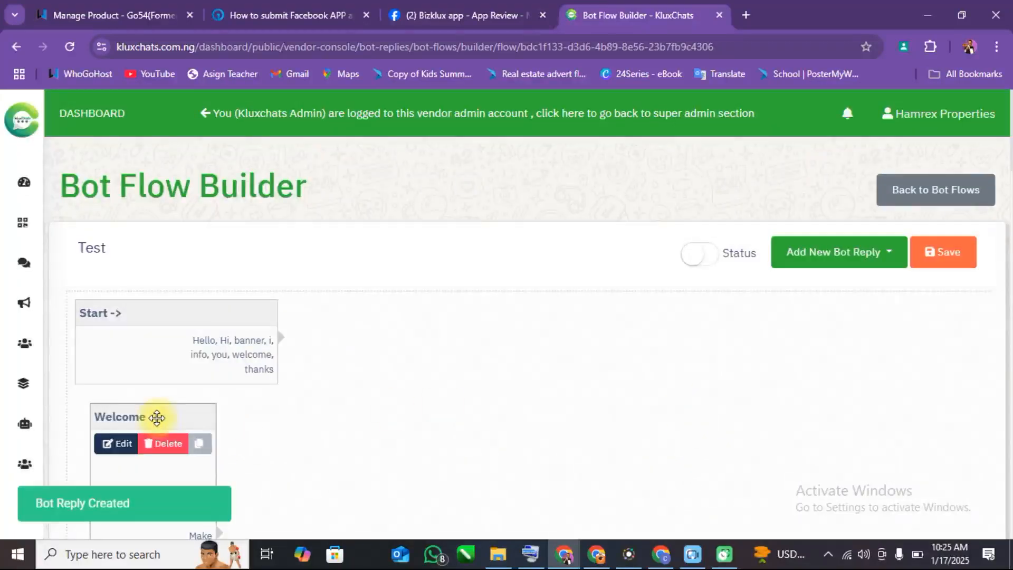
Place the Welcome block on the canvas to the right of the Start block, leaving a gap between them.
{"action": "left_click_drag", "start_coordinate": [164, 418], "coordinate": [502, 330]}
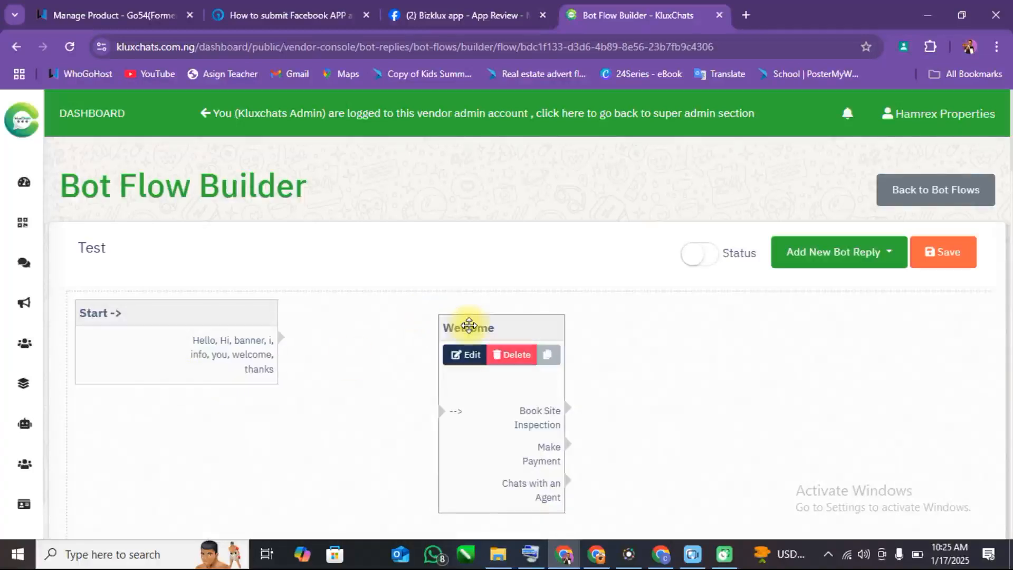
{"action": "left_click_drag", "start_coordinate": [543, 334], "coordinate": [420, 328]}
{"action": "scroll", "coordinate": [543, 341], "scroll_direction": "down", "scroll_amount": 8}
{"action": "scroll", "coordinate": [571, 344], "scroll_direction": "down", "scroll_amount": 9}
{"action": "scroll", "coordinate": [571, 343], "scroll_direction": "up", "scroll_amount": 9}
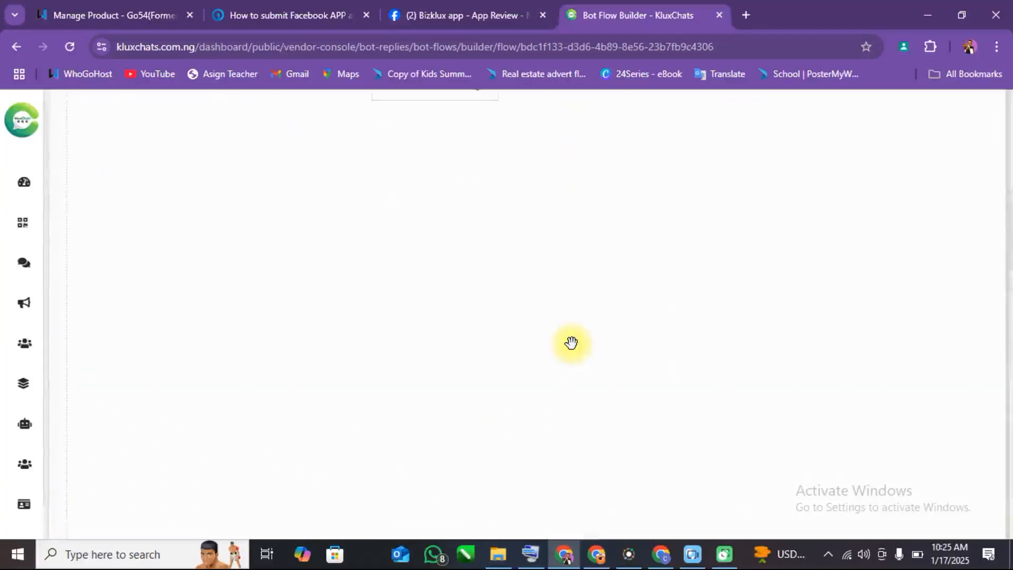
{"action": "scroll", "coordinate": [571, 342], "scroll_direction": "up", "scroll_amount": 5}
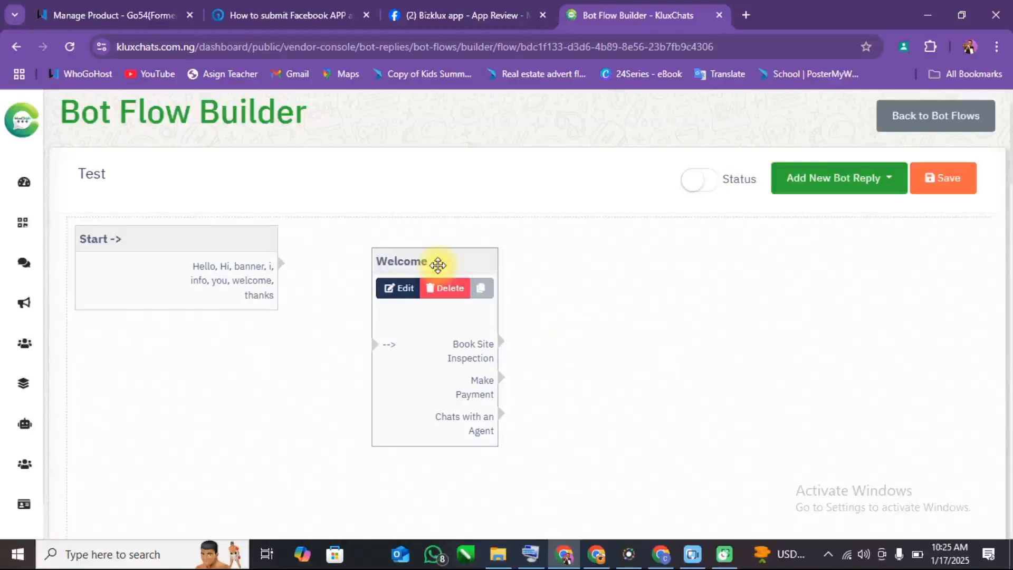
{"action": "left_click_drag", "start_coordinate": [438, 264], "coordinate": [453, 263]}
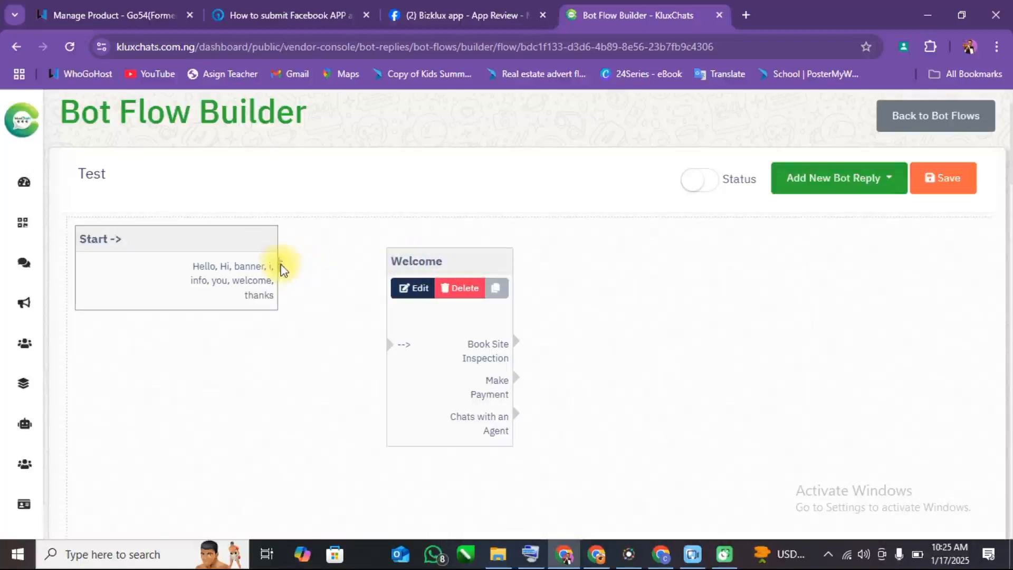
Connect the Start block's output to the Welcome block's input, shift Welcome slightly closer to Start and save the flow changes.
{"action": "left_click_drag", "start_coordinate": [281, 264], "coordinate": [387, 344]}
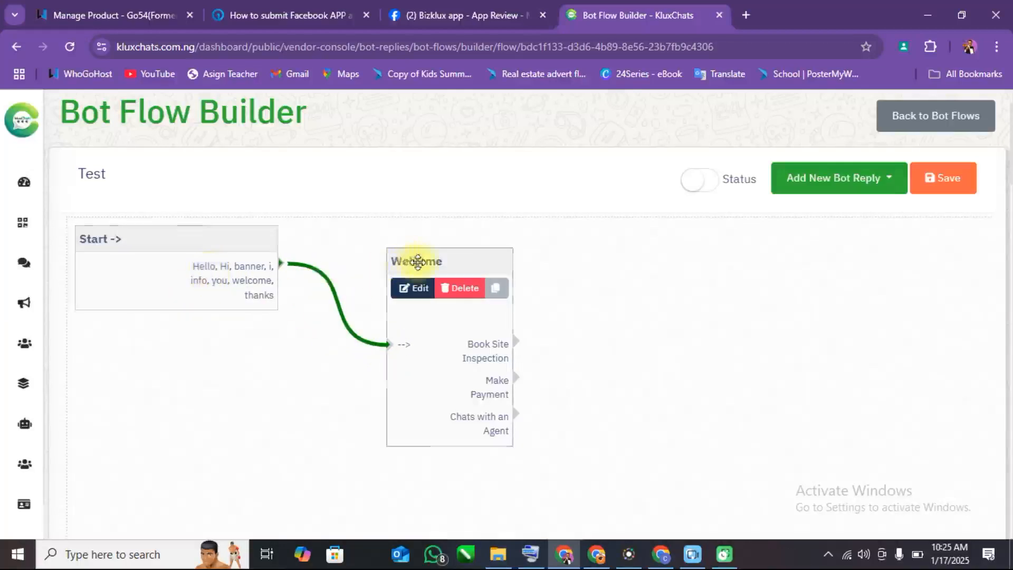
{"action": "left_click_drag", "start_coordinate": [390, 263], "coordinate": [368, 262]}
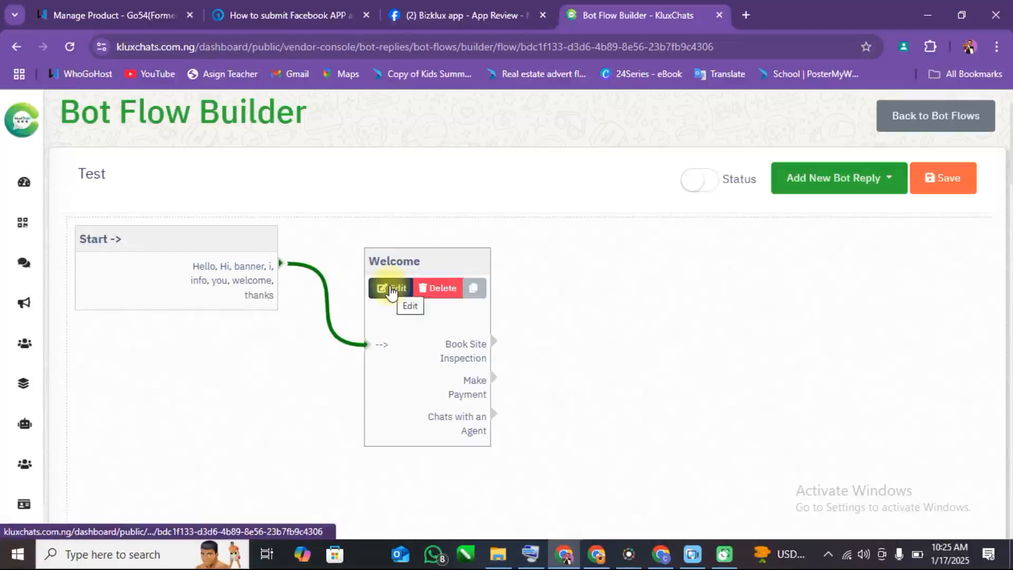
{"action": "left_click", "coordinate": [393, 290]}
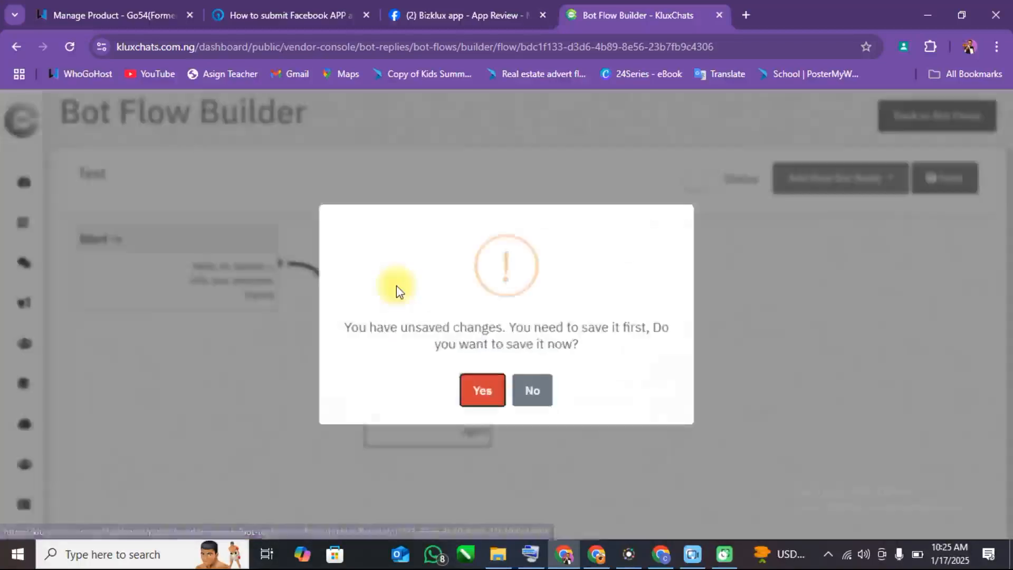
{"action": "left_click", "coordinate": [477, 390]}
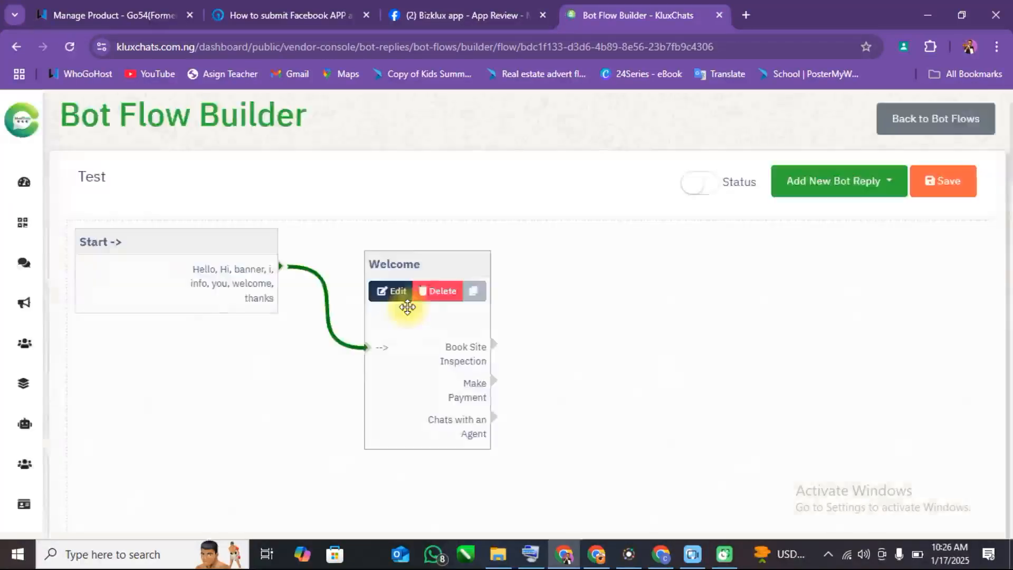
Open the Welcome reply for editing, review its text, header, buttons and footer, and resubmit it without changes.
{"action": "left_click", "coordinate": [394, 292]}
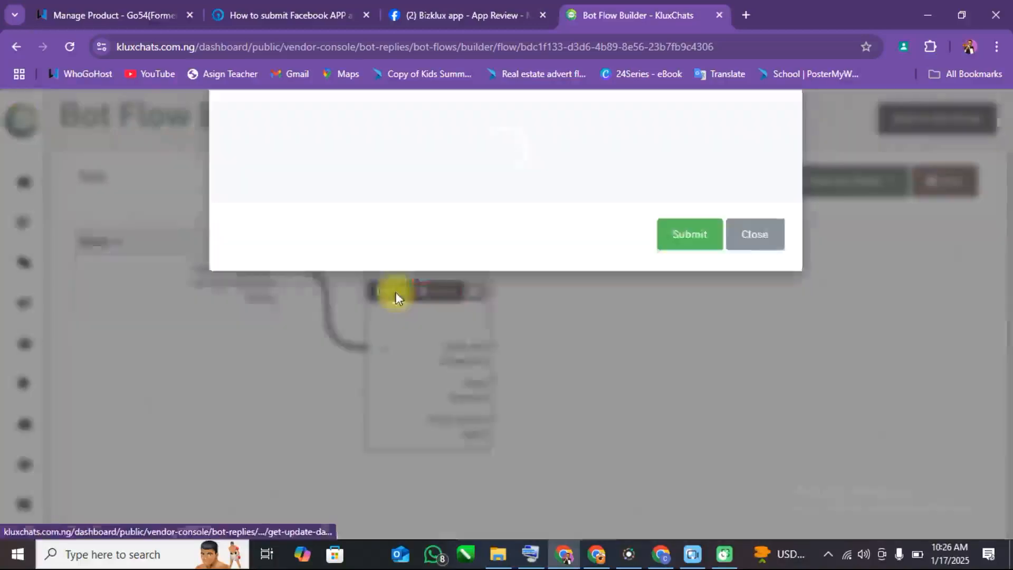
{"action": "scroll", "coordinate": [417, 303], "scroll_direction": "down", "scroll_amount": 10}
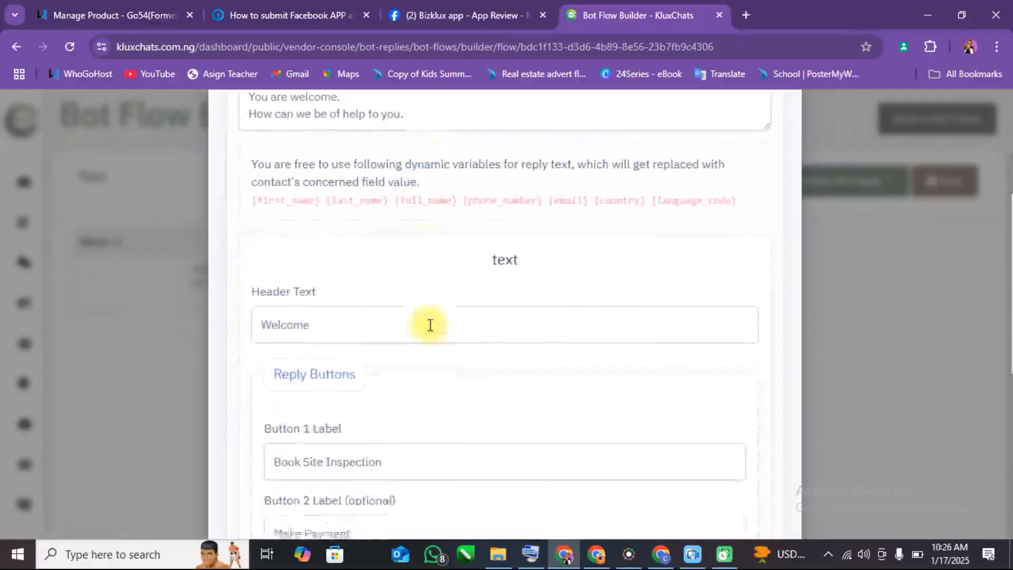
{"action": "scroll", "coordinate": [430, 325], "scroll_direction": "up", "scroll_amount": 2}
{"action": "scroll", "coordinate": [433, 328], "scroll_direction": "down", "scroll_amount": 3}
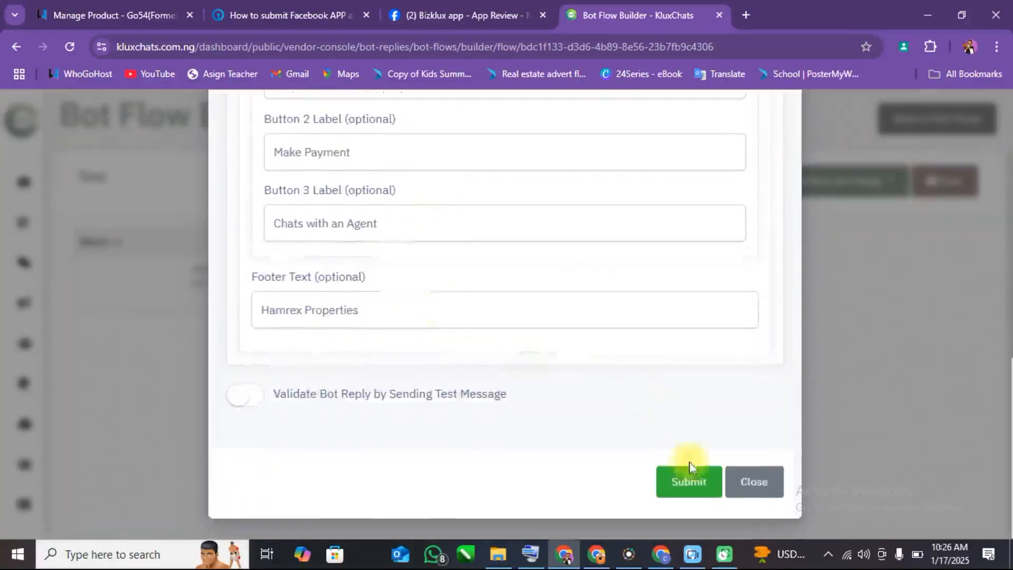
{"action": "left_click", "coordinate": [694, 482]}
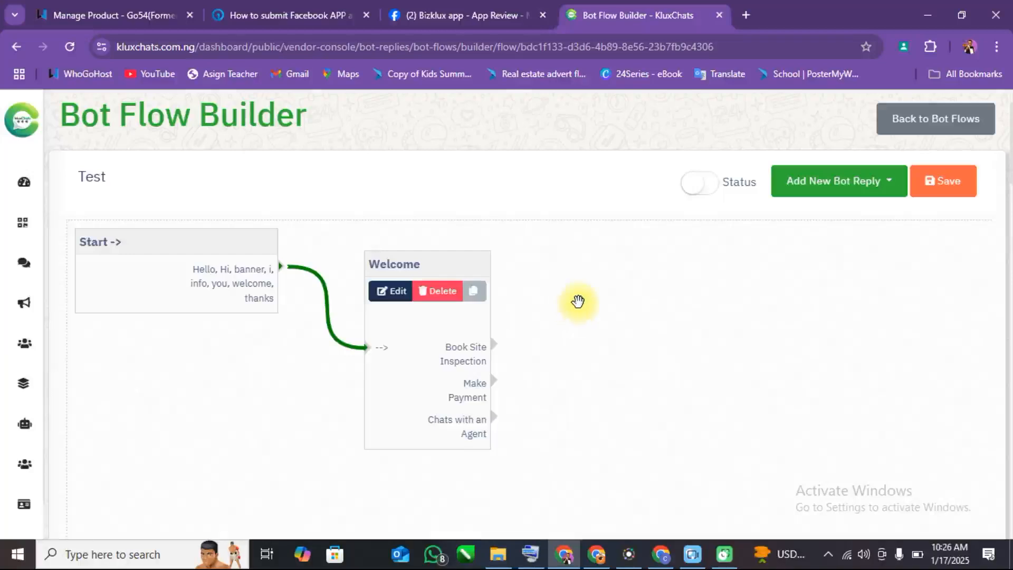
Nudge the Welcome block slightly down and closer to the Start block, and save the flow changes.
{"action": "left_click_drag", "start_coordinate": [394, 263], "coordinate": [387, 270]}
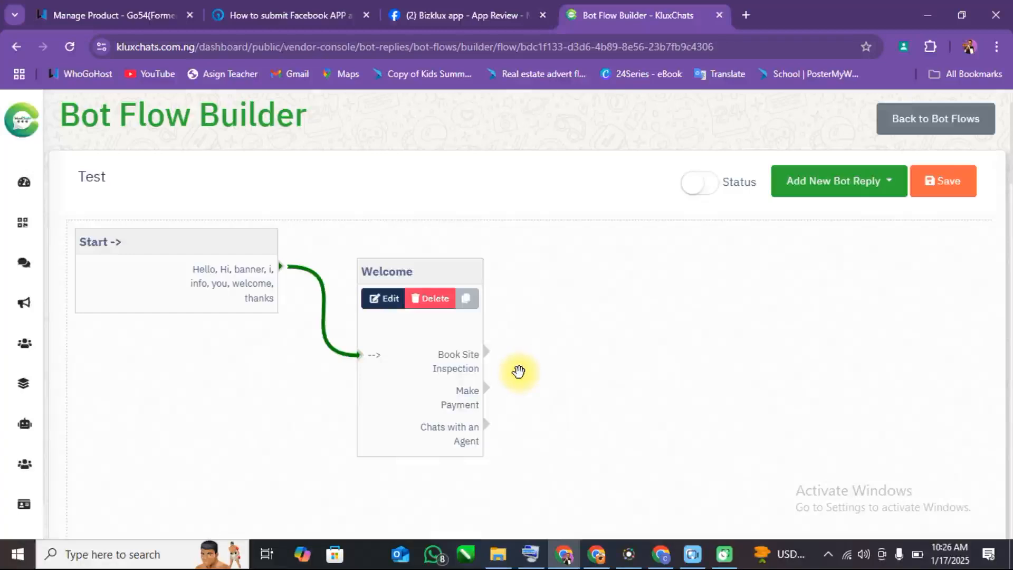
{"action": "left_click", "coordinate": [888, 179]}
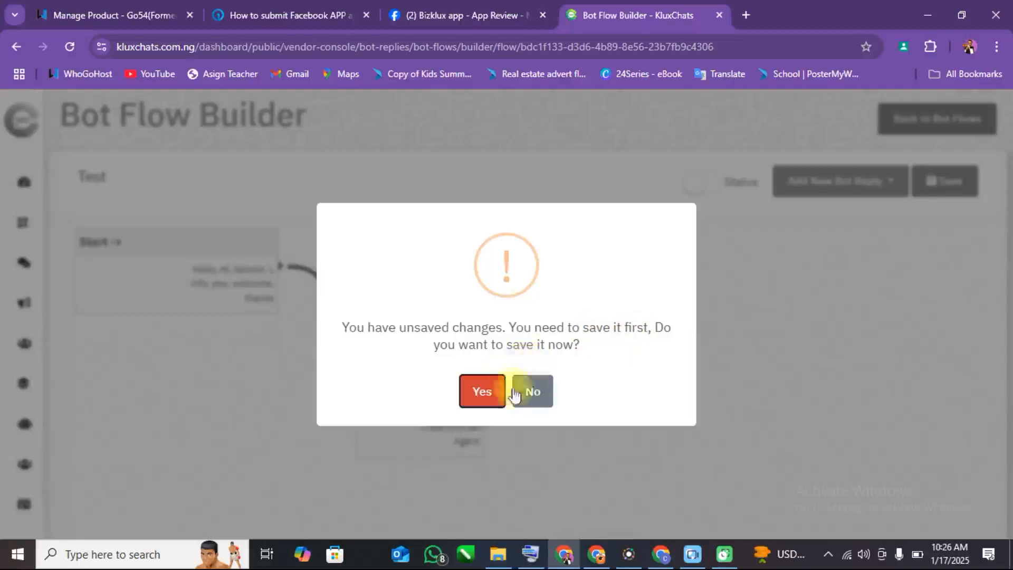
{"action": "left_click", "coordinate": [479, 391]}
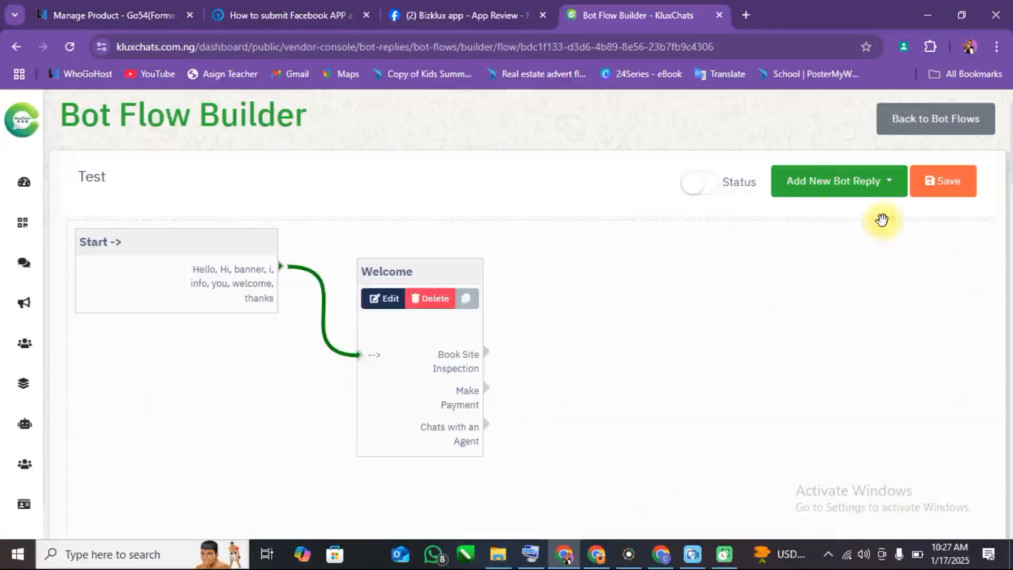
Start a new Advance Interactive Bot Reply and name it with the saved entry Book Site Inspection.
{"action": "left_click", "coordinate": [894, 189]}
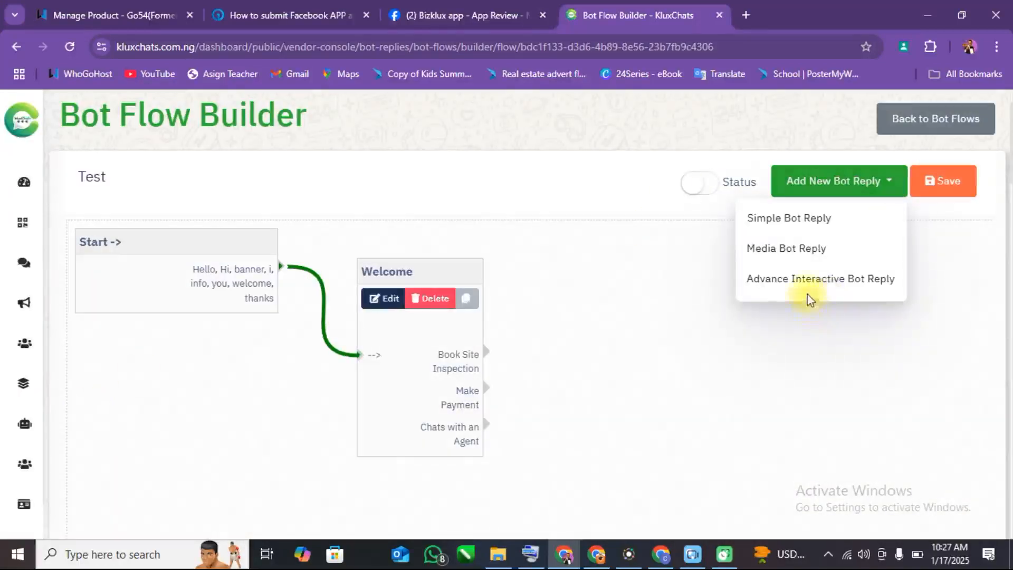
{"action": "left_click", "coordinate": [807, 280]}
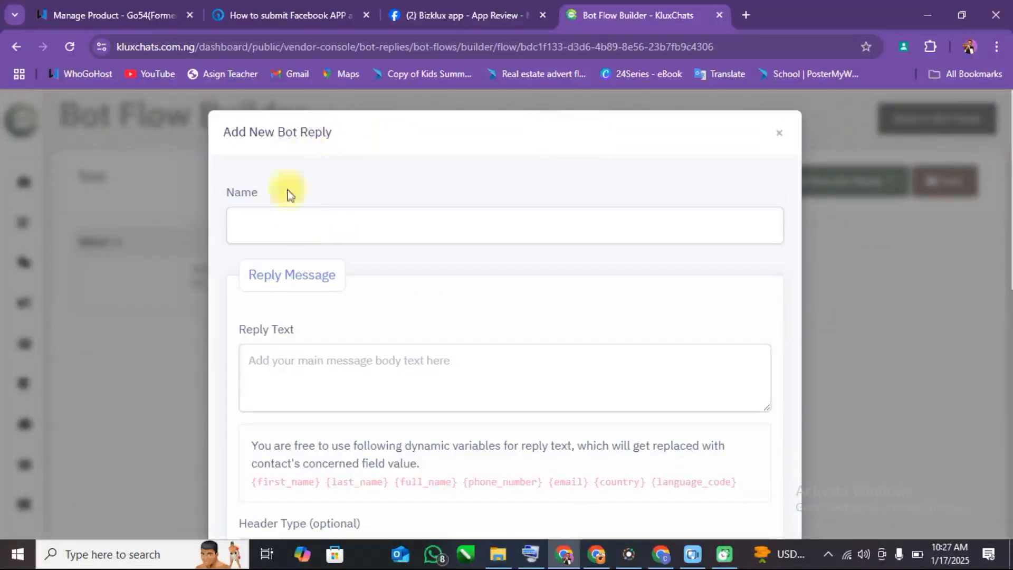
{"action": "left_click", "coordinate": [296, 218]}
{"action": "type", "text": "B"}
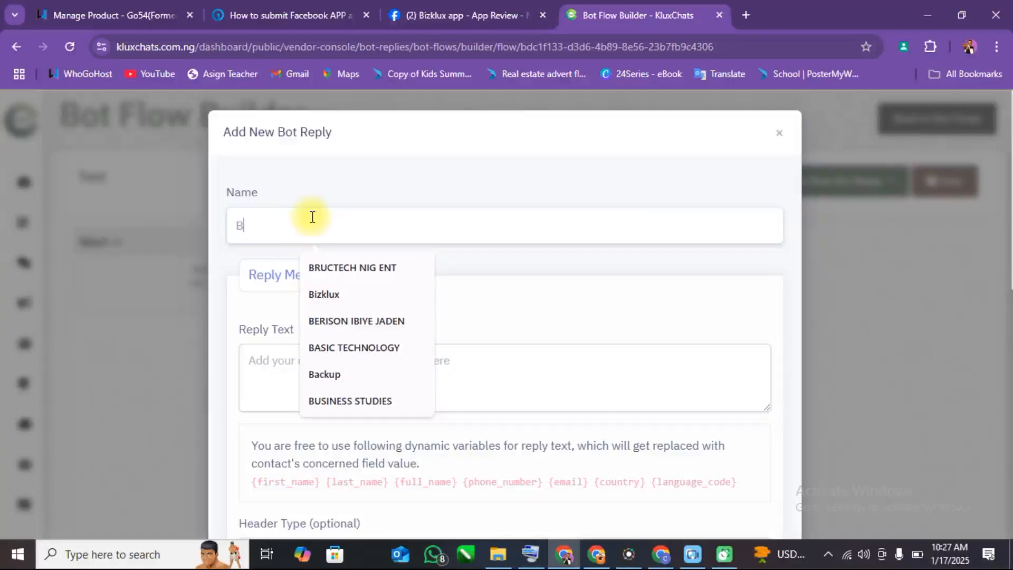
{"action": "type", "text": "o"}
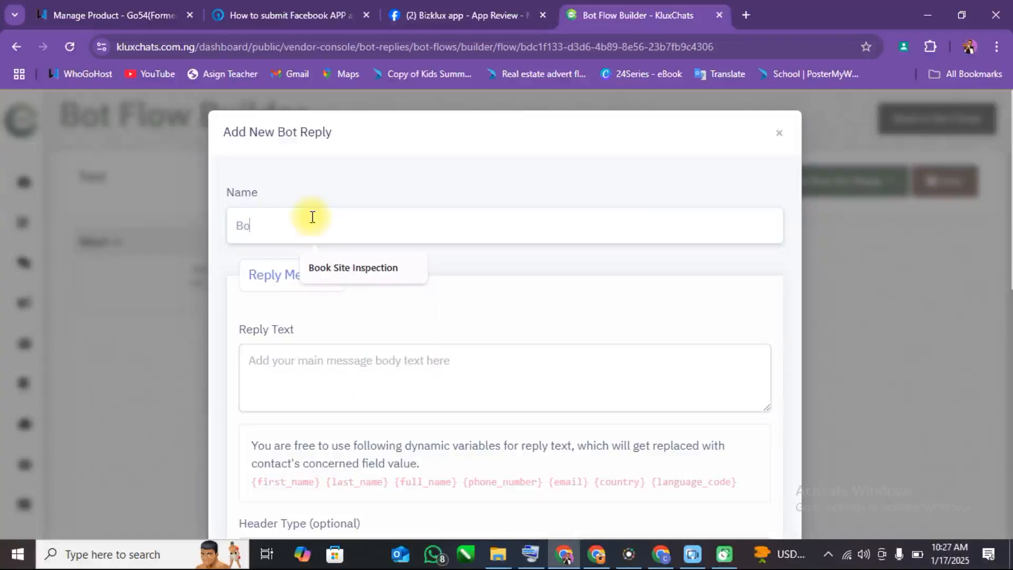
{"action": "left_click", "coordinate": [322, 268]}
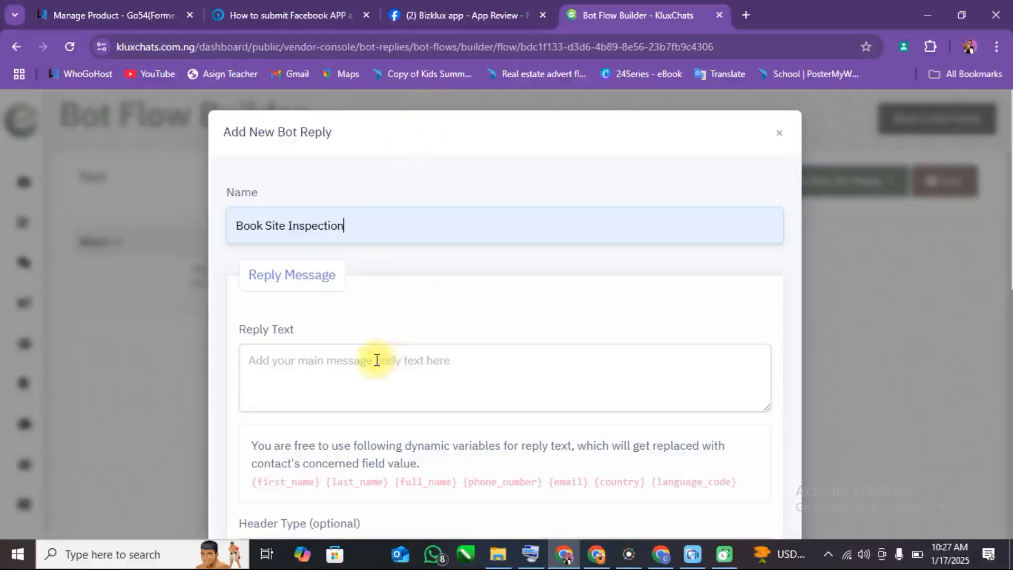
{"action": "scroll", "coordinate": [486, 358], "scroll_direction": "down", "scroll_amount": 3}
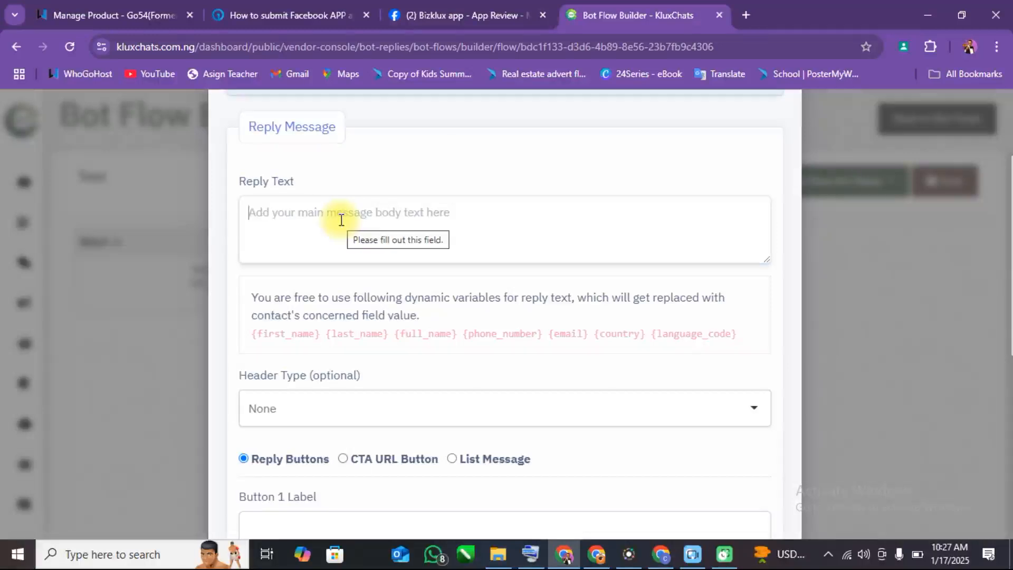
Enter the reply text "Click the link below to book for site inspection" for the Book Site Inspection reply.
{"action": "left_click", "coordinate": [341, 220]}
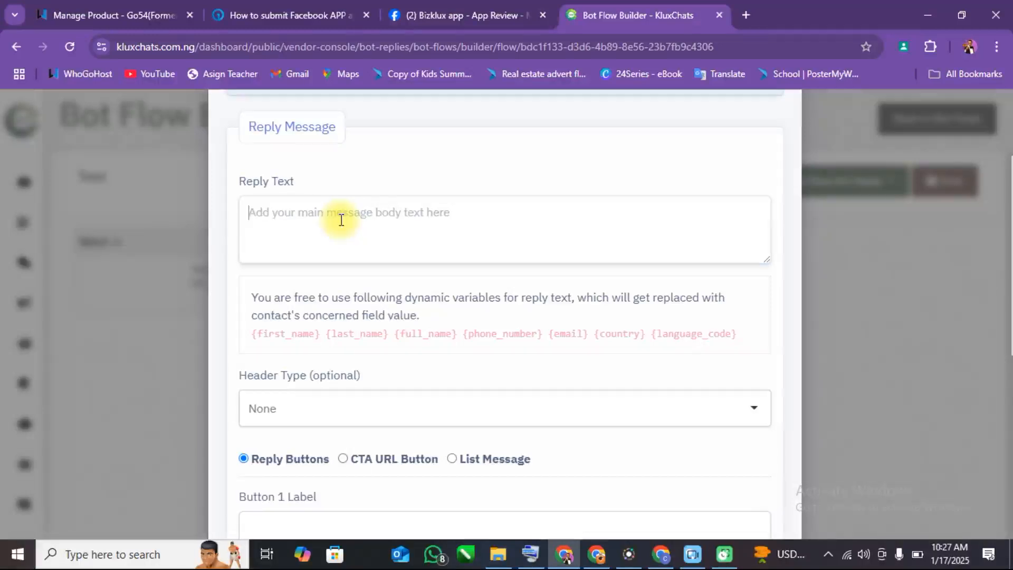
{"action": "scroll", "coordinate": [391, 208], "scroll_direction": "up", "scroll_amount": 3}
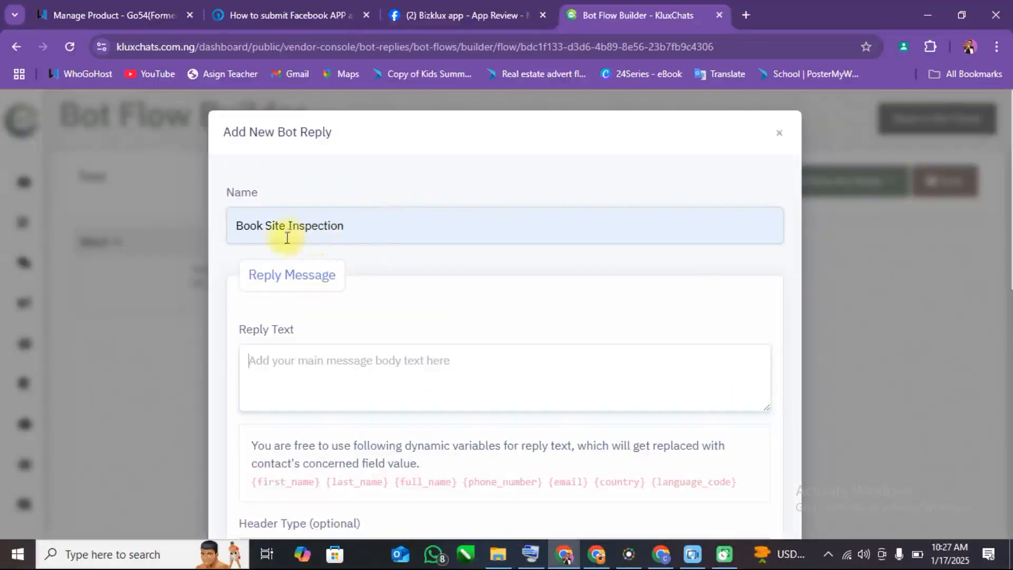
{"action": "type", "text": "C"}
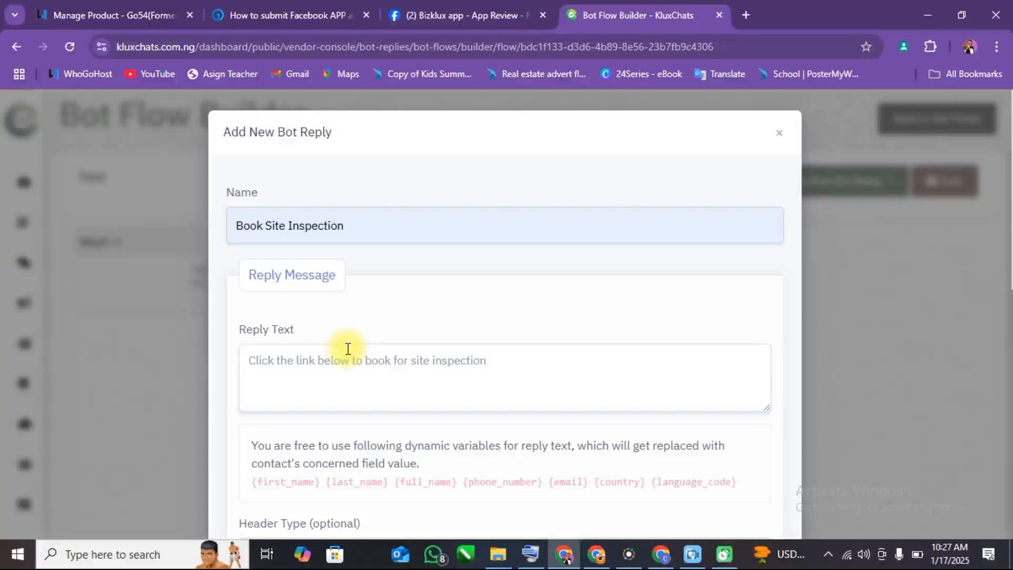
Set the reply's header type to Text and enter "Book Site Inspection" as the header text.
{"action": "scroll", "coordinate": [561, 348], "scroll_direction": "down", "scroll_amount": 3}
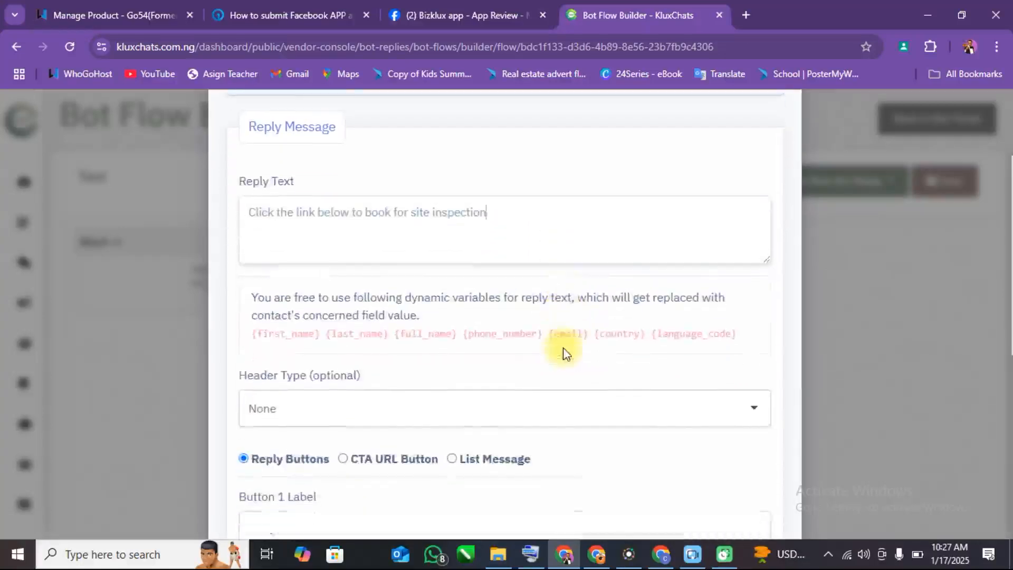
{"action": "scroll", "coordinate": [543, 283], "scroll_direction": "down", "scroll_amount": 4}
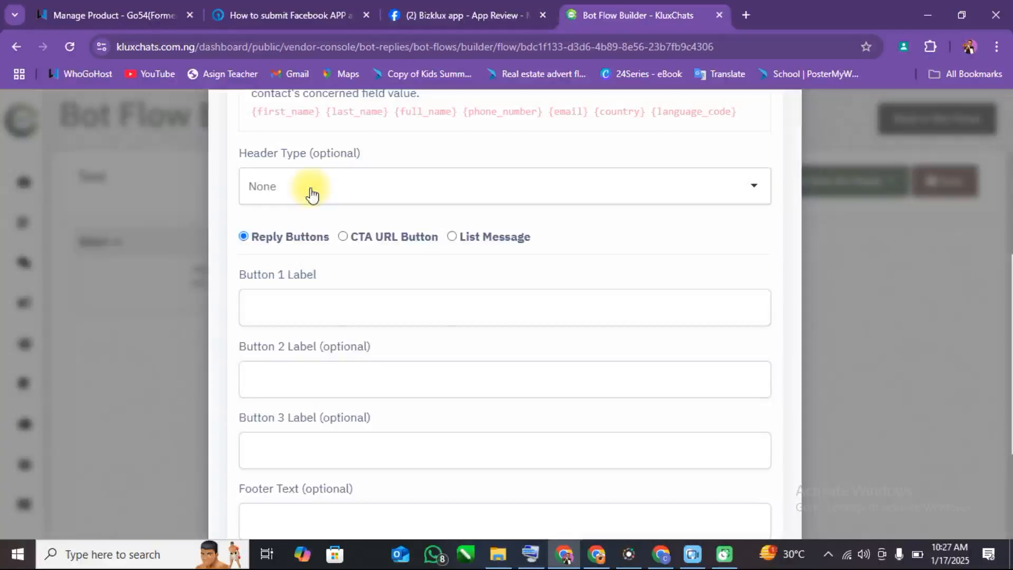
{"action": "left_click", "coordinate": [312, 192]}
{"action": "left_click", "coordinate": [292, 230]}
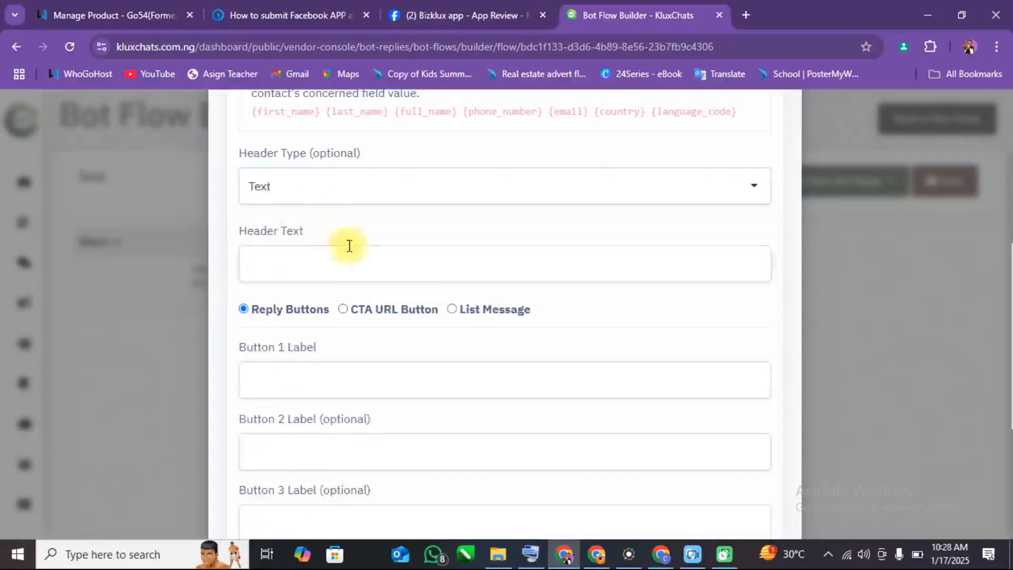
{"action": "left_click", "coordinate": [347, 262]}
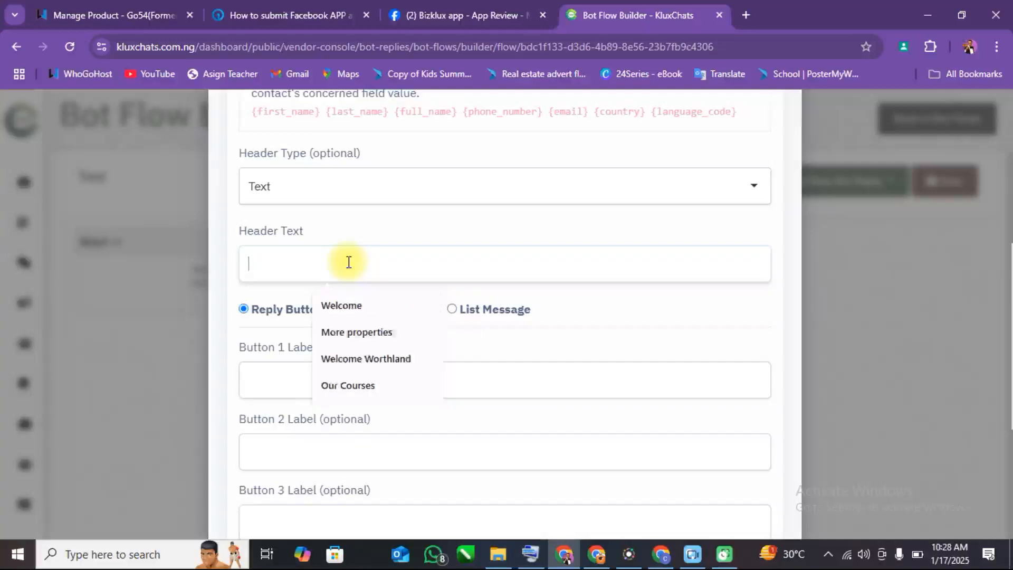
{"action": "type", "text": "Book Site Inspection"}
{"action": "left_click", "coordinate": [355, 302]}
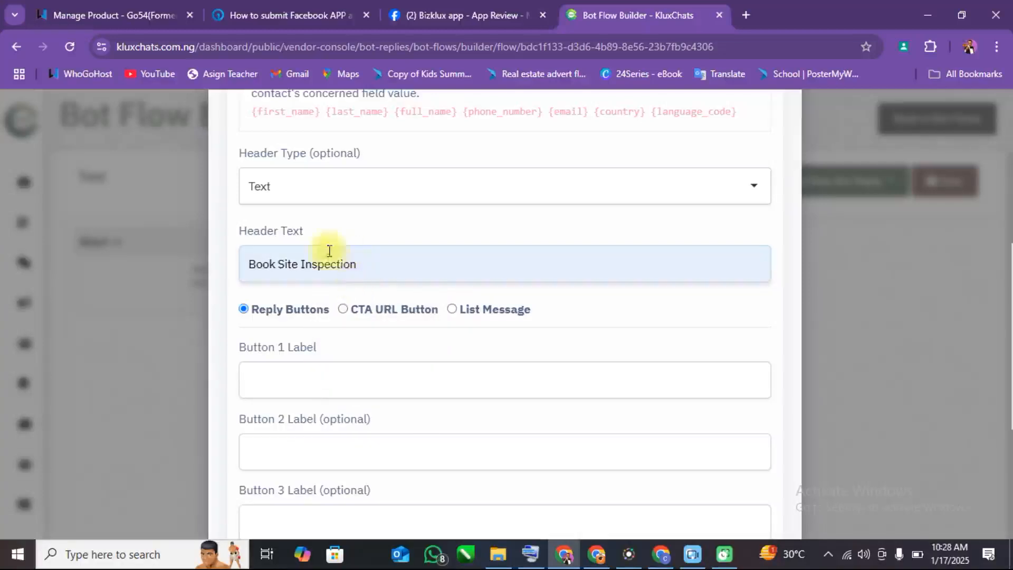
{"action": "scroll", "coordinate": [362, 290], "scroll_direction": "down", "scroll_amount": 2}
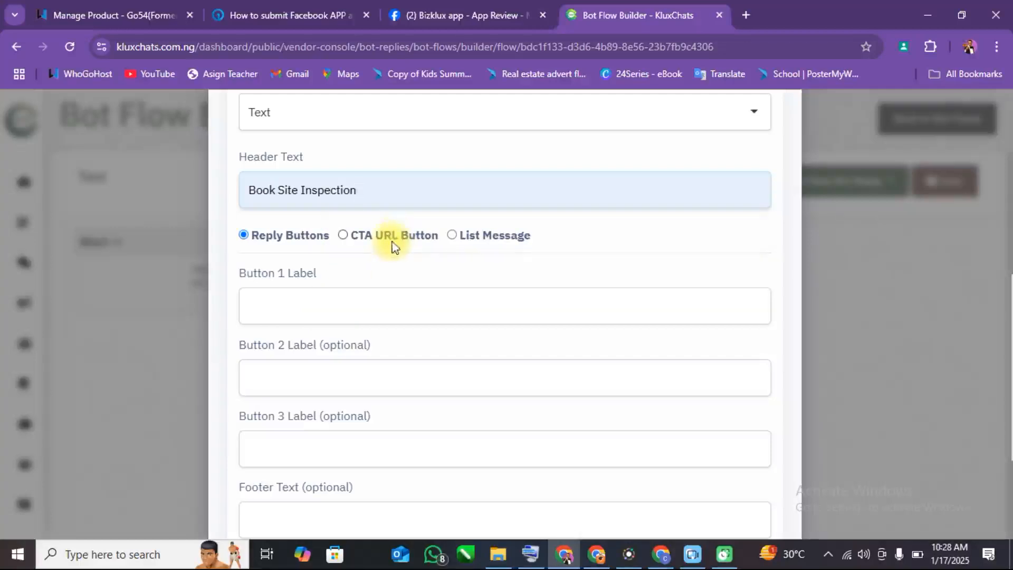
{"action": "left_click", "coordinate": [343, 236]}
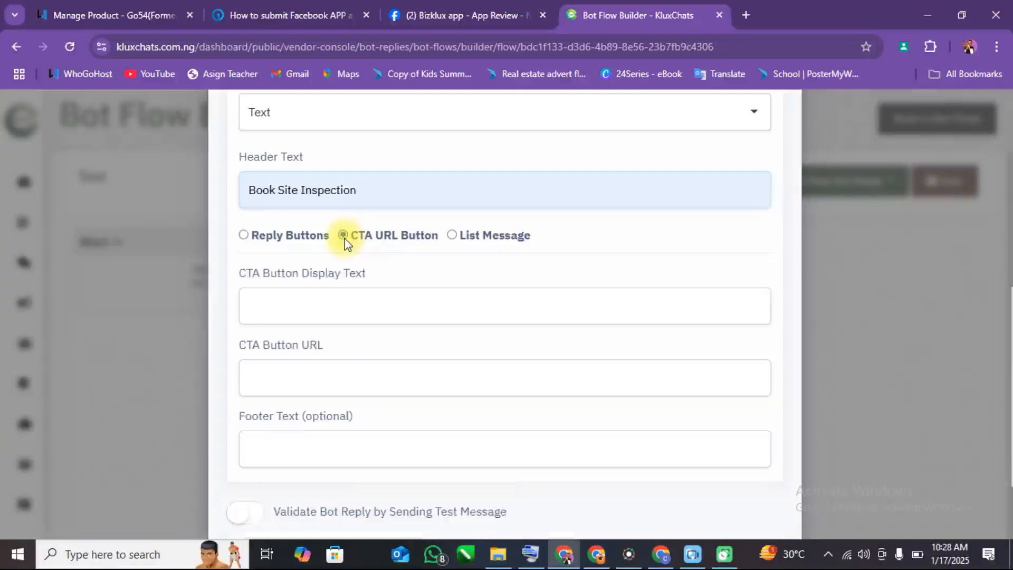
{"action": "left_click", "coordinate": [338, 300]}
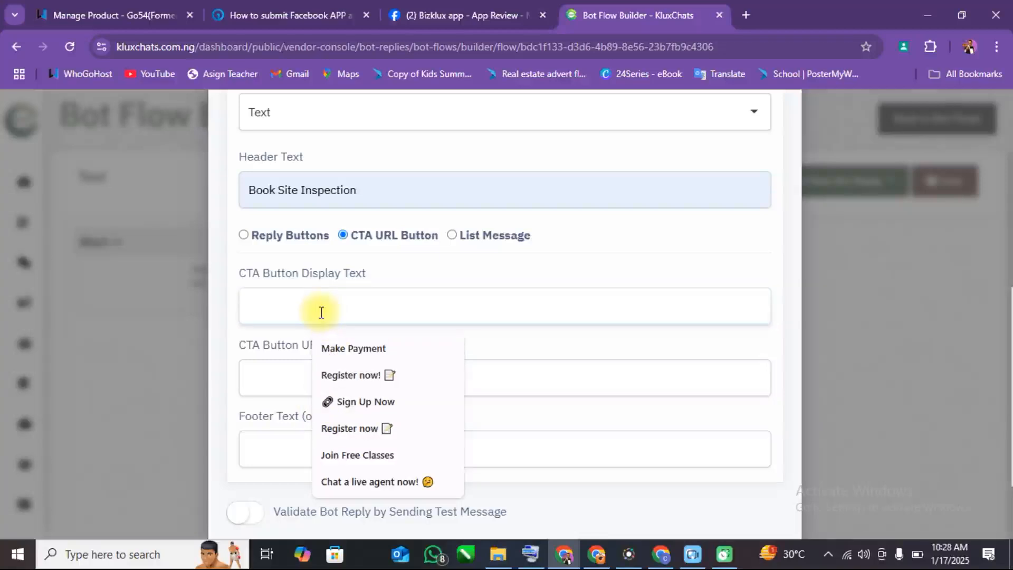
{"action": "type", "text": "Book Now!"}
{"action": "left_click", "coordinate": [353, 349]}
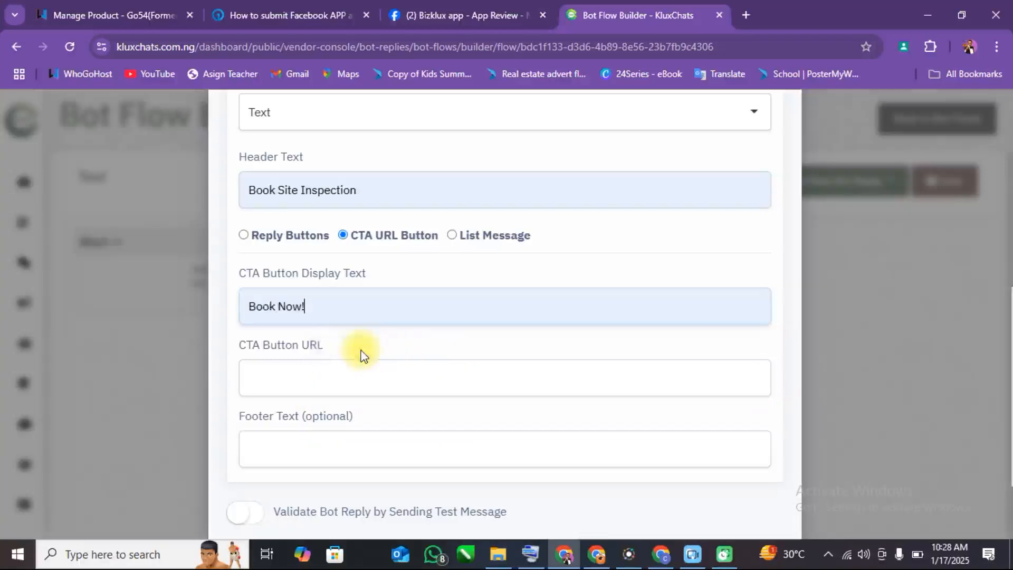
{"action": "left_click", "coordinate": [327, 387]}
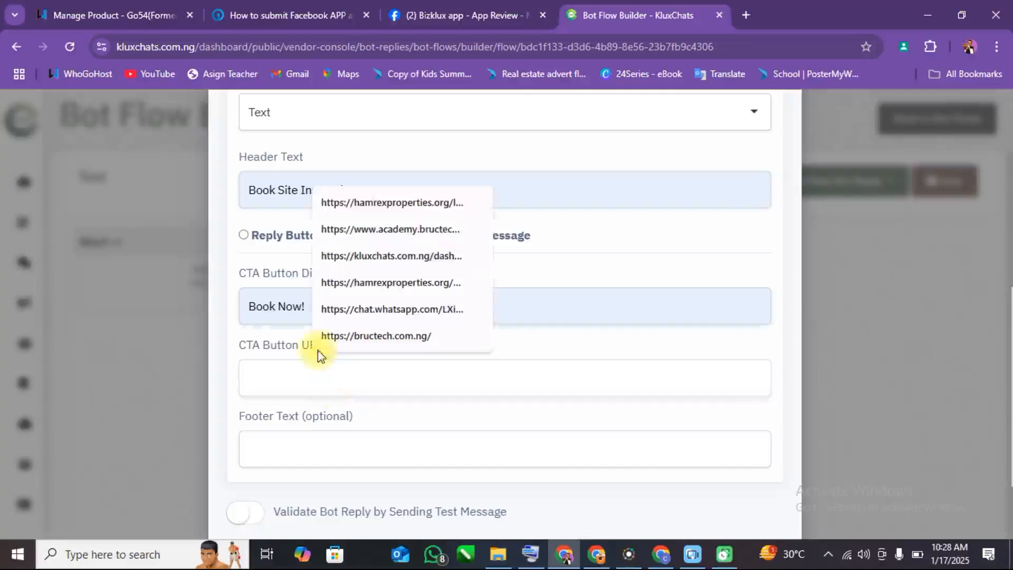
{"action": "left_click", "coordinate": [373, 203]}
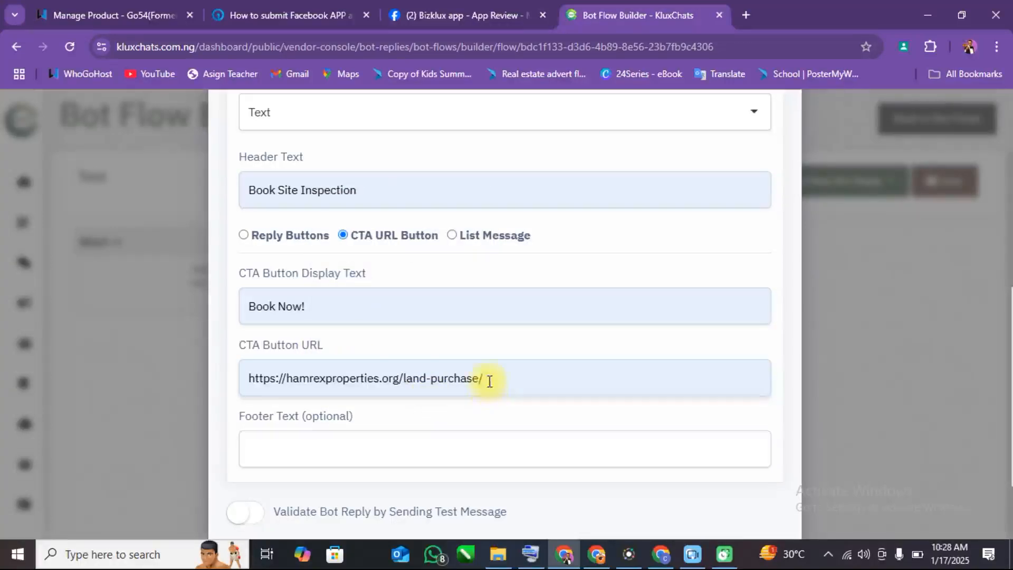
Fill the footer with the saved entry Hamrex Properties and submit the new bot reply.
{"action": "scroll", "coordinate": [493, 369], "scroll_direction": "down", "scroll_amount": 3}
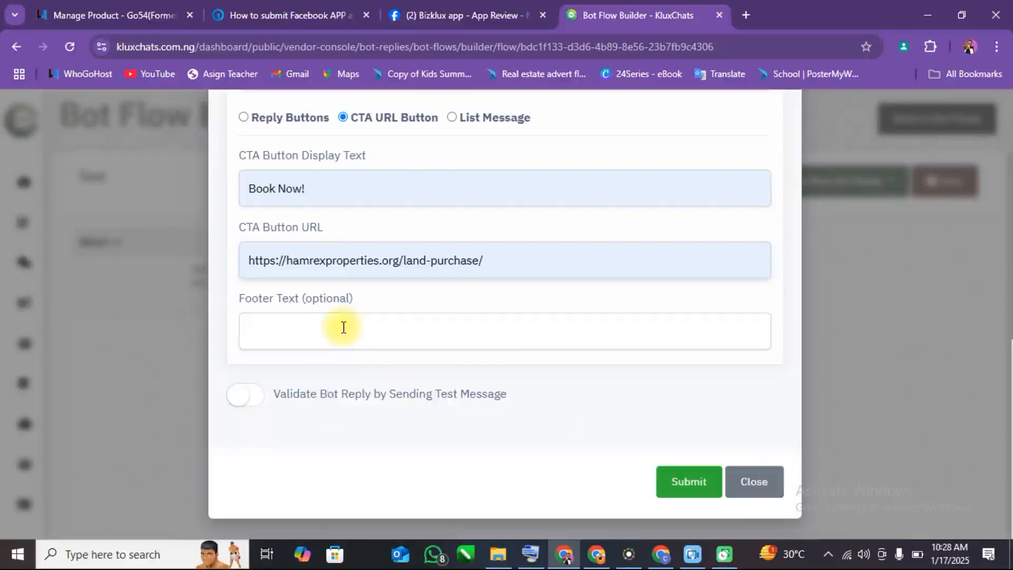
{"action": "left_click", "coordinate": [336, 346]}
{"action": "left_click", "coordinate": [393, 425]}
{"action": "left_click", "coordinate": [689, 488]}
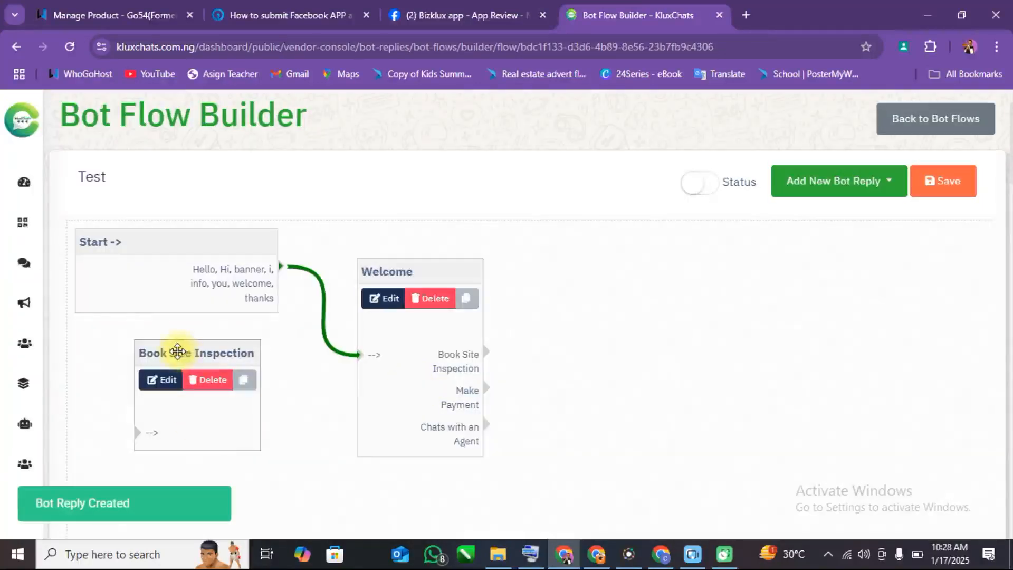
Connect Welcome's Book Site Inspection output to the Book Site Inspection block, placed just right of Welcome, and save the flow.
{"action": "left_click_drag", "start_coordinate": [177, 350], "coordinate": [710, 268]}
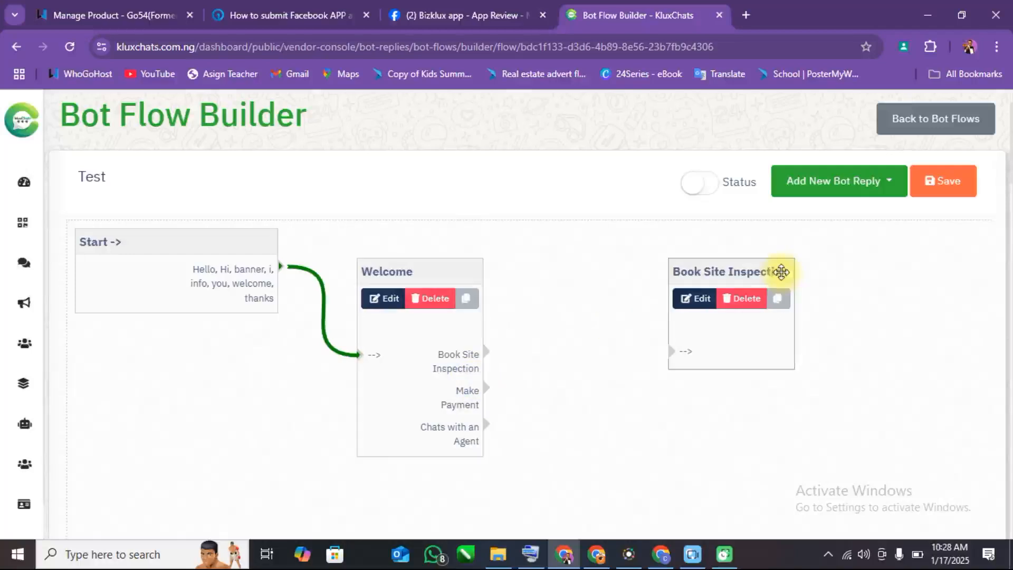
{"action": "left_click_drag", "start_coordinate": [485, 353], "coordinate": [670, 352]}
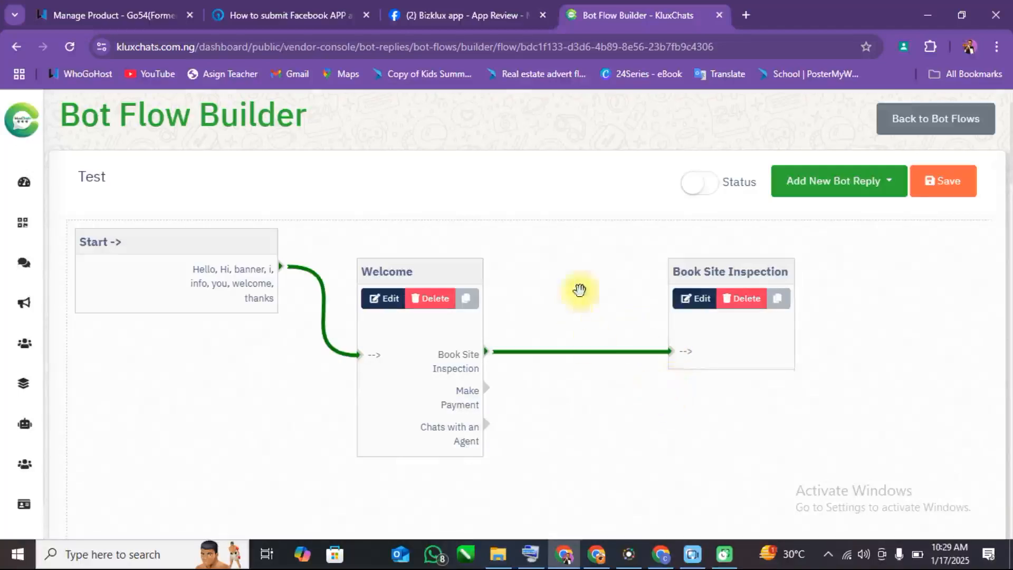
{"action": "left_click_drag", "start_coordinate": [711, 274], "coordinate": [651, 268]}
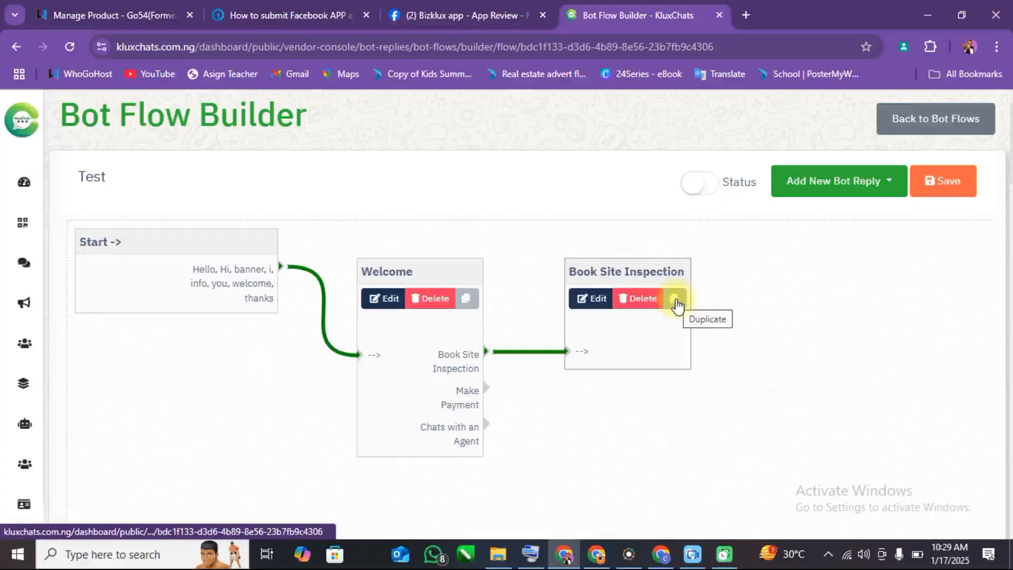
{"action": "left_click", "coordinate": [947, 192]}
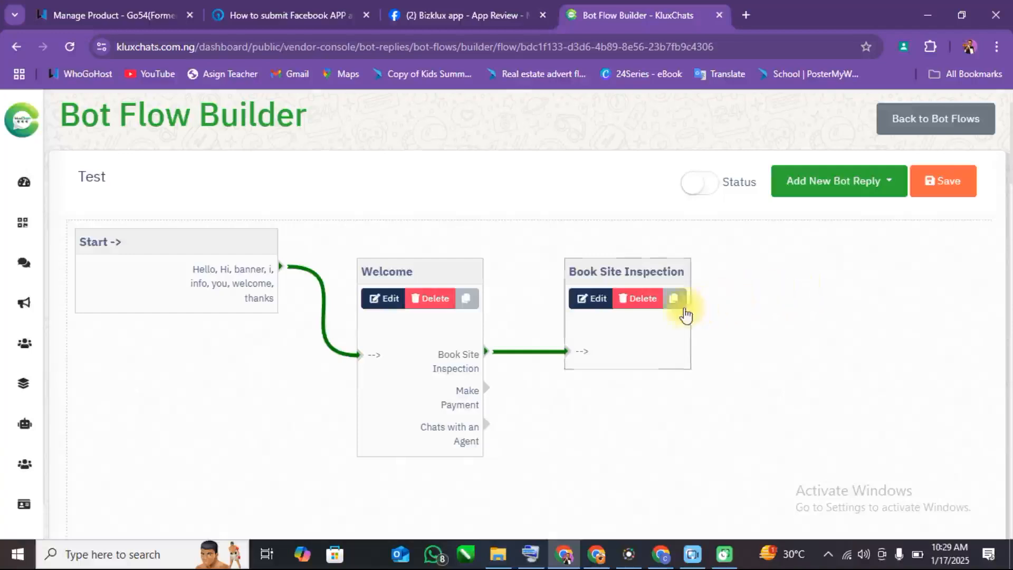
Duplicate the Book Site Inspection reply and place the copy to the right of the original.
{"action": "left_click", "coordinate": [675, 299]}
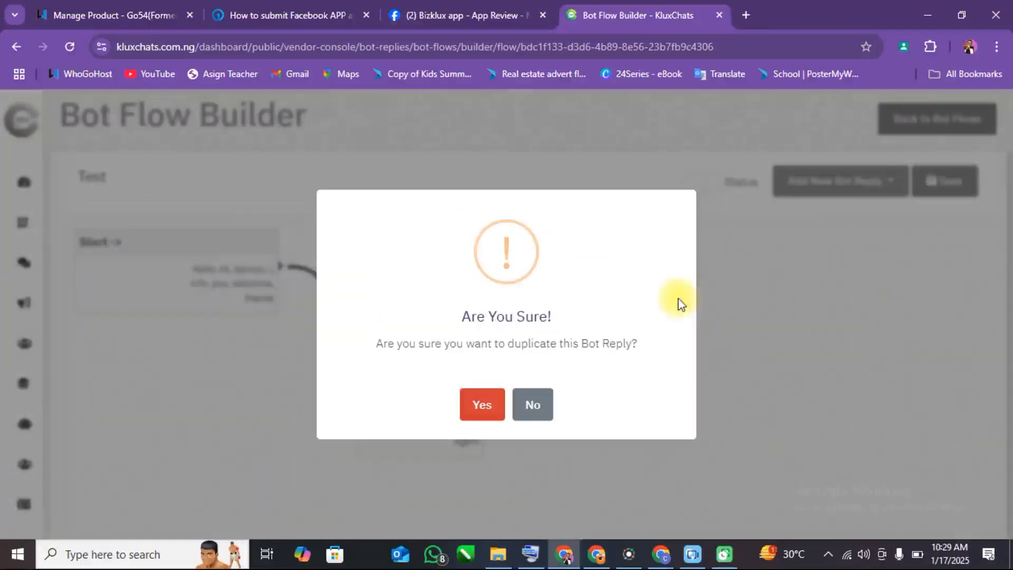
{"action": "left_click", "coordinate": [477, 415]}
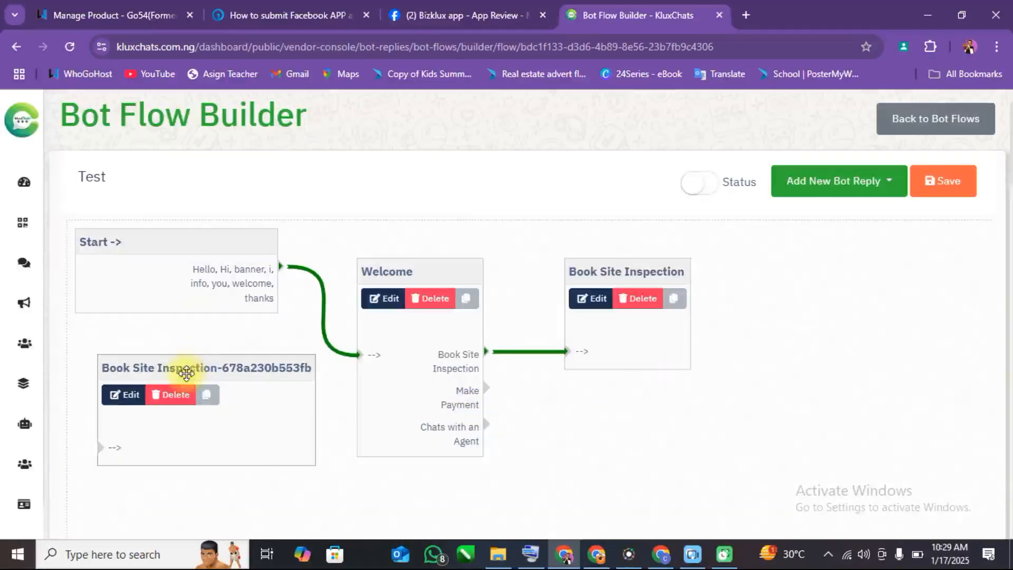
{"action": "left_click_drag", "start_coordinate": [211, 366], "coordinate": [818, 301]}
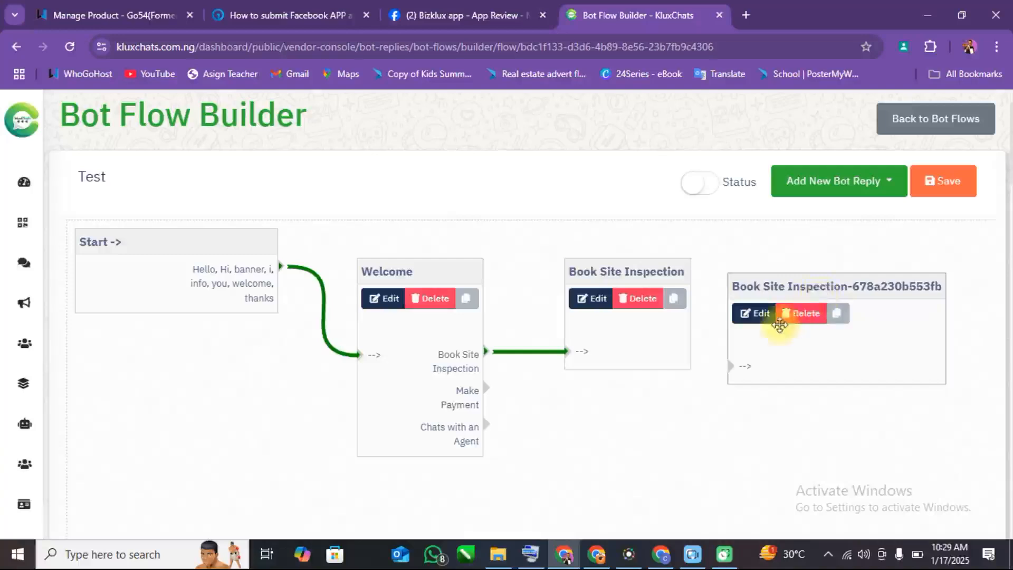
Save the pending flow changes, open the duplicated reply for editing and rename it "Make payment".
{"action": "left_click", "coordinate": [754, 314]}
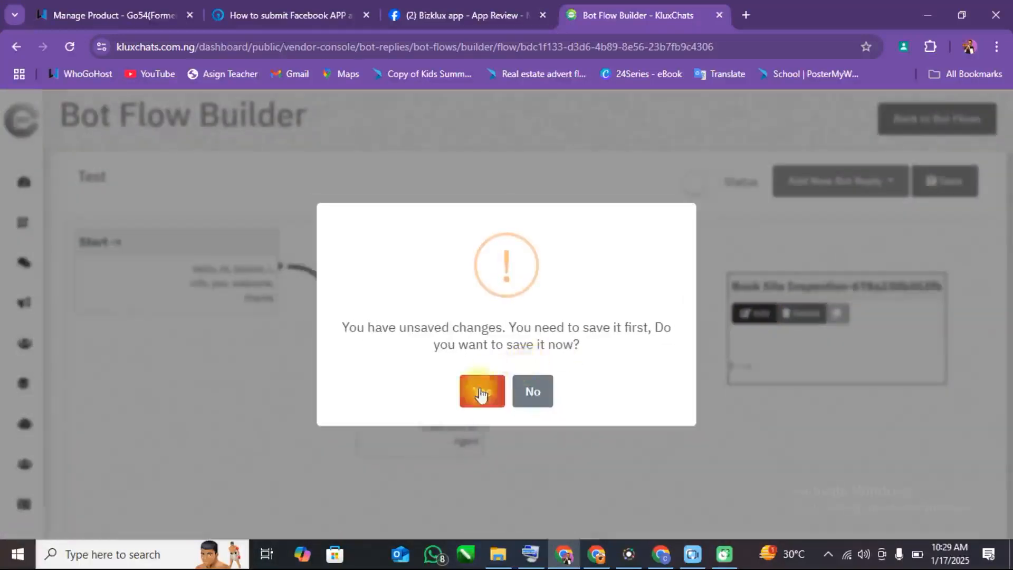
{"action": "left_click", "coordinate": [481, 391]}
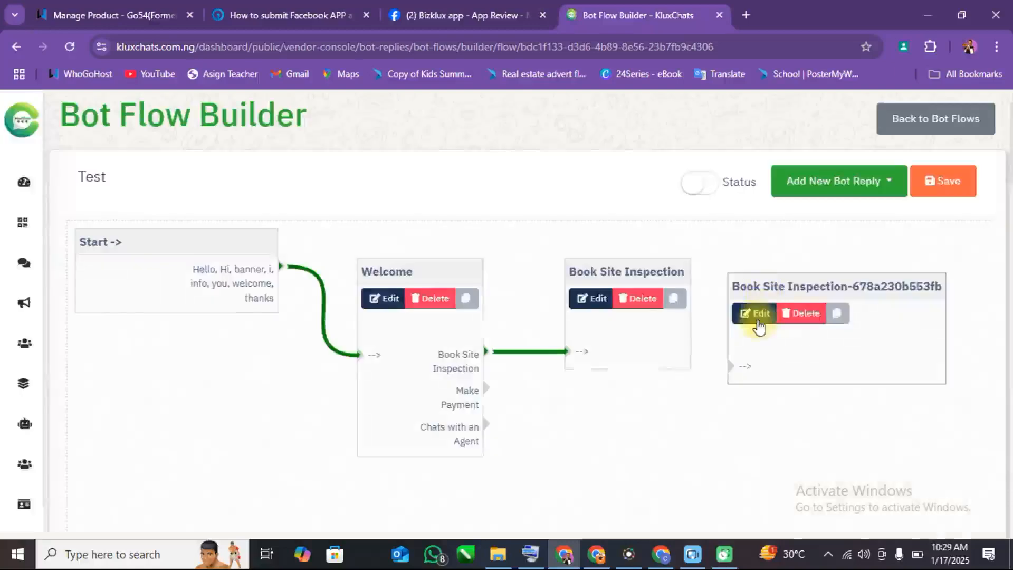
{"action": "left_click", "coordinate": [758, 316]}
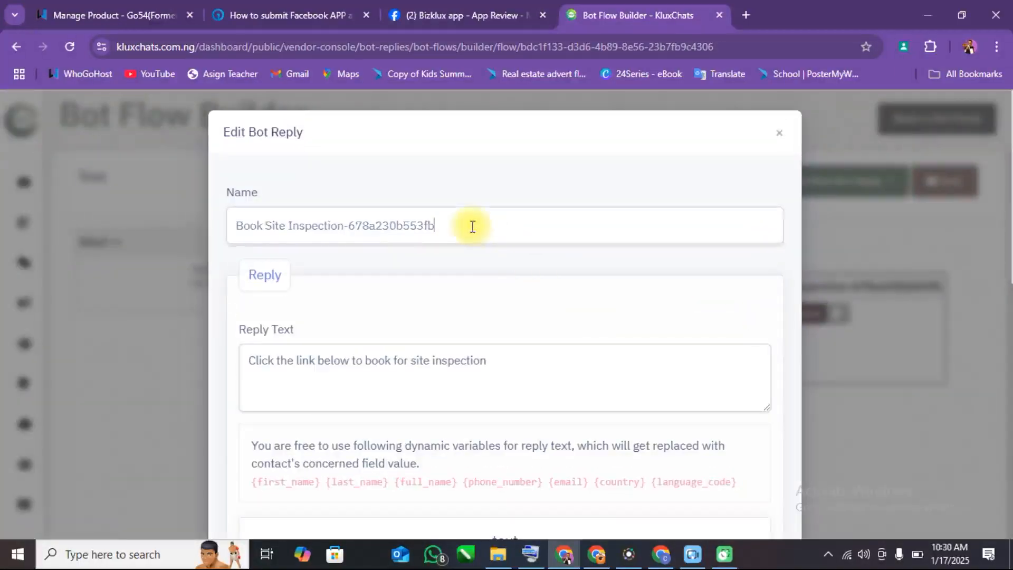
{"action": "key", "text": "BackSpace"}
{"action": "key", "text": "BackSpace"}
{"action": "key", "text": "BackSpace"}
{"action": "key", "text": "BackSpace"}
{"action": "key", "text": "BackSpace"}
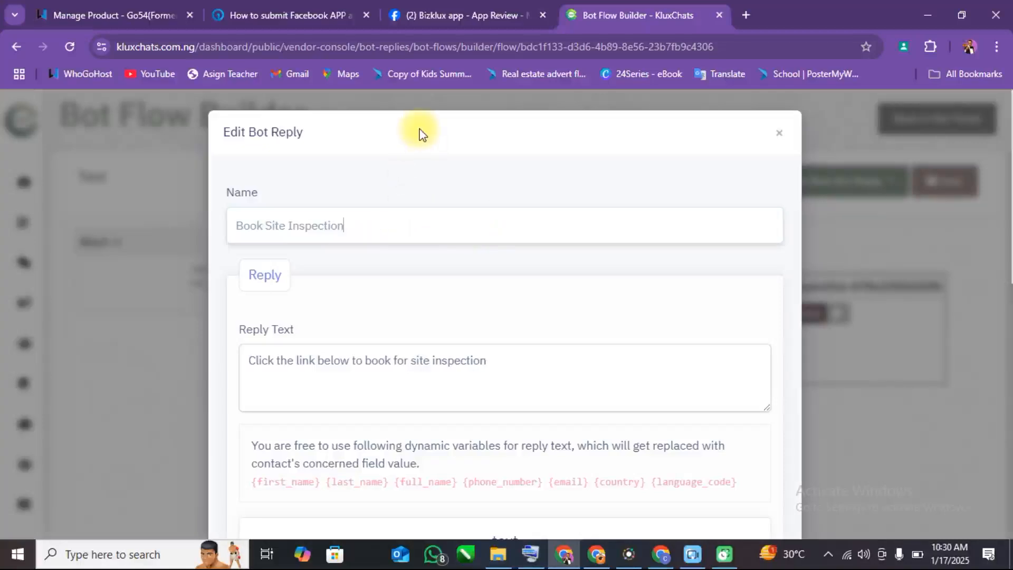
{"action": "key", "text": "BackSpace"}
{"action": "key", "text": "BackSpace"}
{"action": "key", "text": "BackSpace"}
{"action": "key", "text": "BackSpace"}
{"action": "key", "text": "BackSpace"}
{"action": "key", "text": "BackSpace"}
{"action": "key", "text": "BackSpace"}
{"action": "key", "text": "BackSpace"}
{"action": "key", "text": "BackSpace"}
{"action": "key", "text": "BackSpace"}
{"action": "key", "text": "BackSpace"}
{"action": "key", "text": "BackSpace"}
{"action": "key", "text": "BackSpace"}
{"action": "key", "text": "BackSpace"}
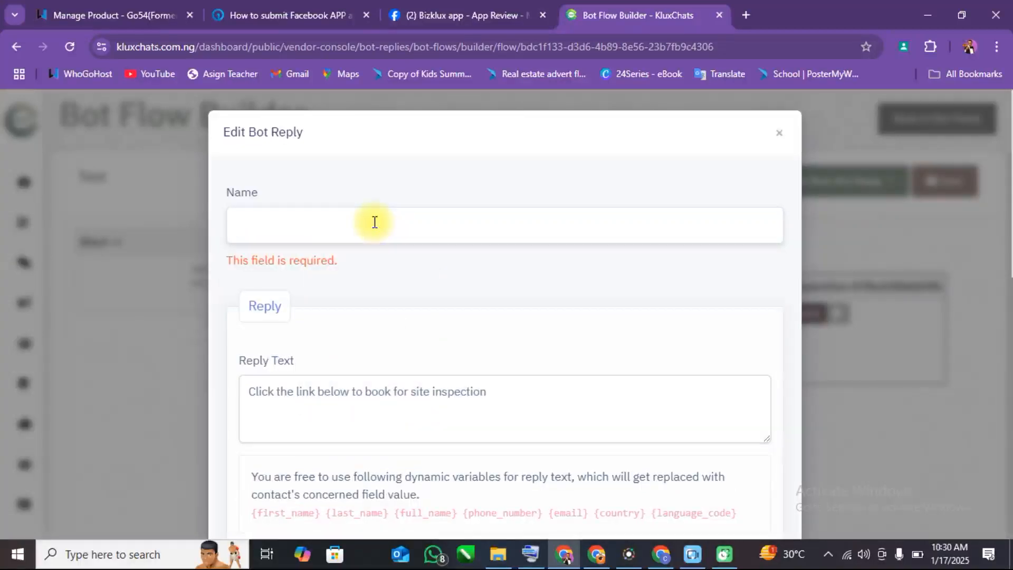
{"action": "type", "text": "M"}
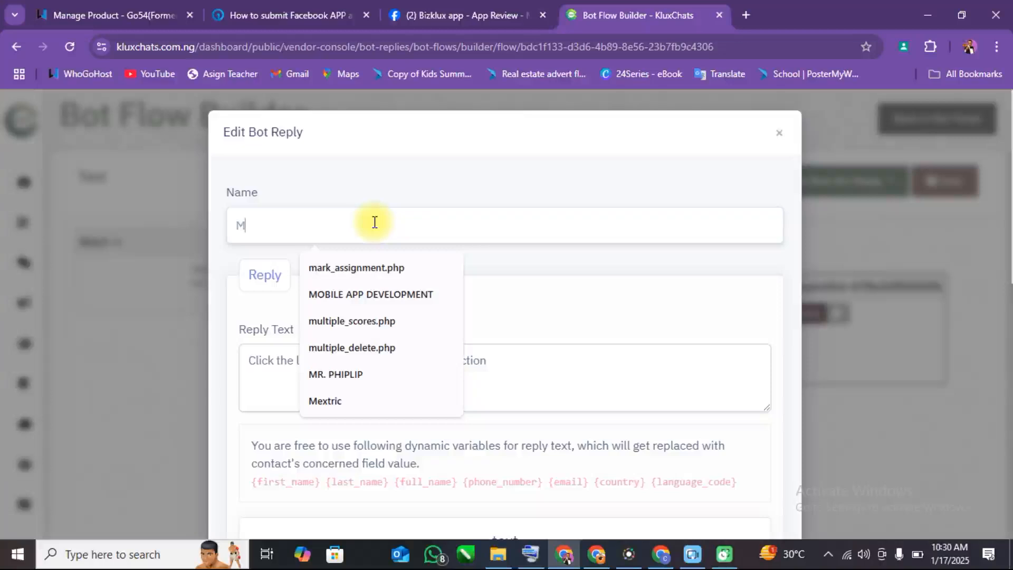
{"action": "type", "text": "ake"}
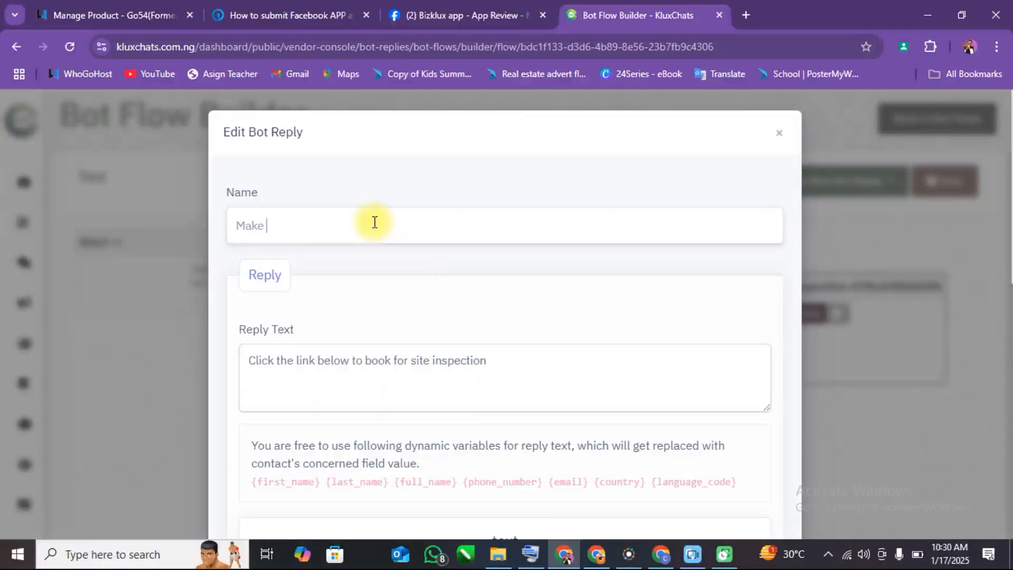
{"action": "type", "text": "payment"}
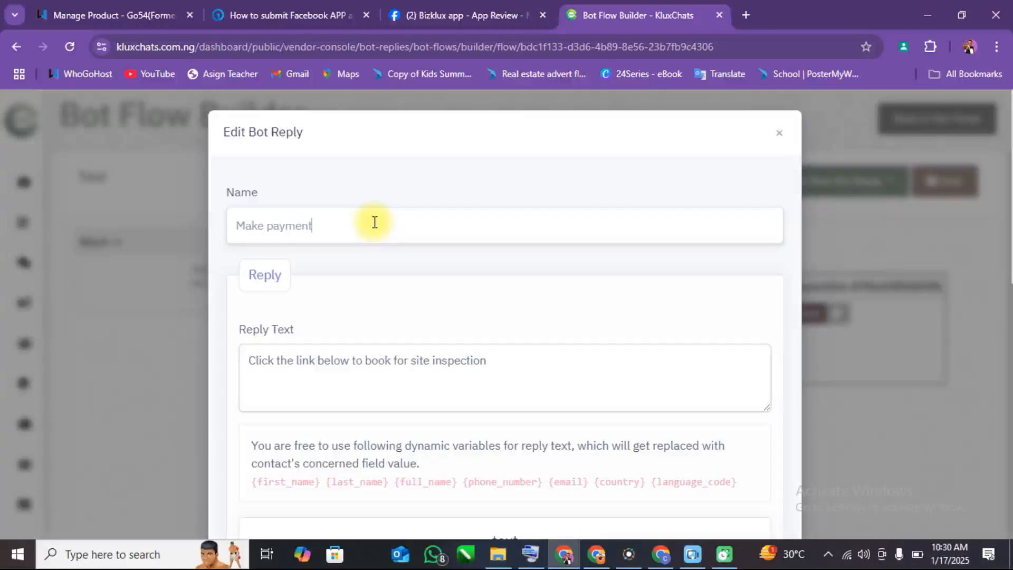
Change the duplicated reply's CTA button display text to "Pay Now!".
{"action": "scroll", "coordinate": [562, 356], "scroll_direction": "down", "scroll_amount": 7}
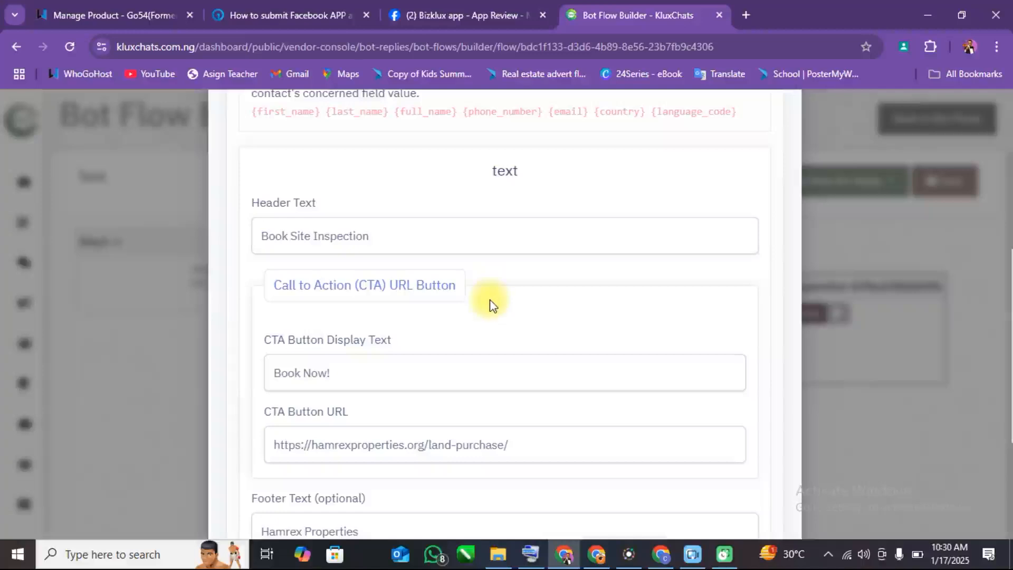
{"action": "scroll", "coordinate": [489, 302], "scroll_direction": "down", "scroll_amount": 3}
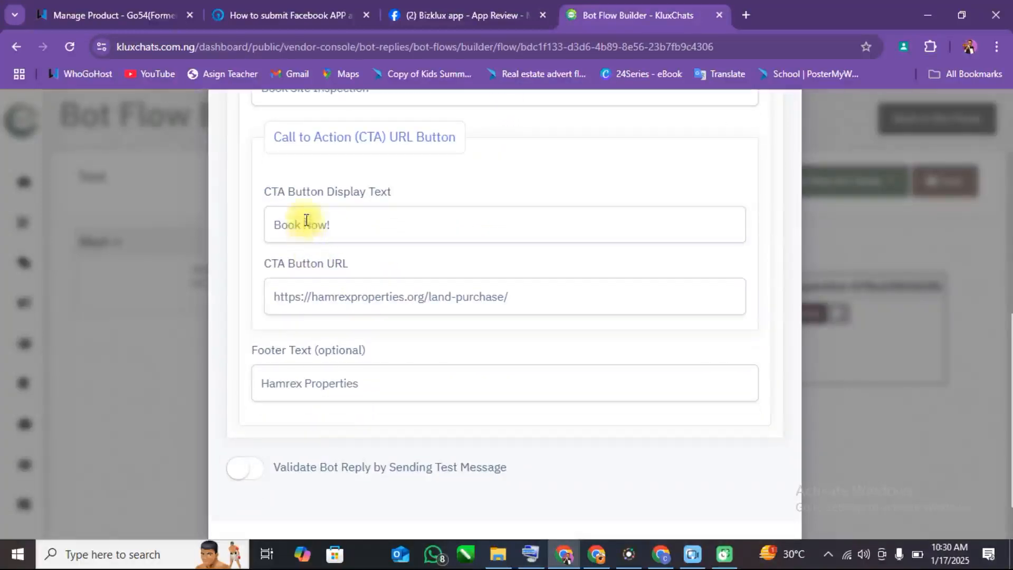
{"action": "left_click", "coordinate": [301, 225]}
{"action": "key", "text": "BackSpace"}
{"action": "key", "text": "BackSpace"}
{"action": "key", "text": "BackSpace"}
{"action": "key", "text": "BackSpace"}
{"action": "key", "text": "BackSpace"}
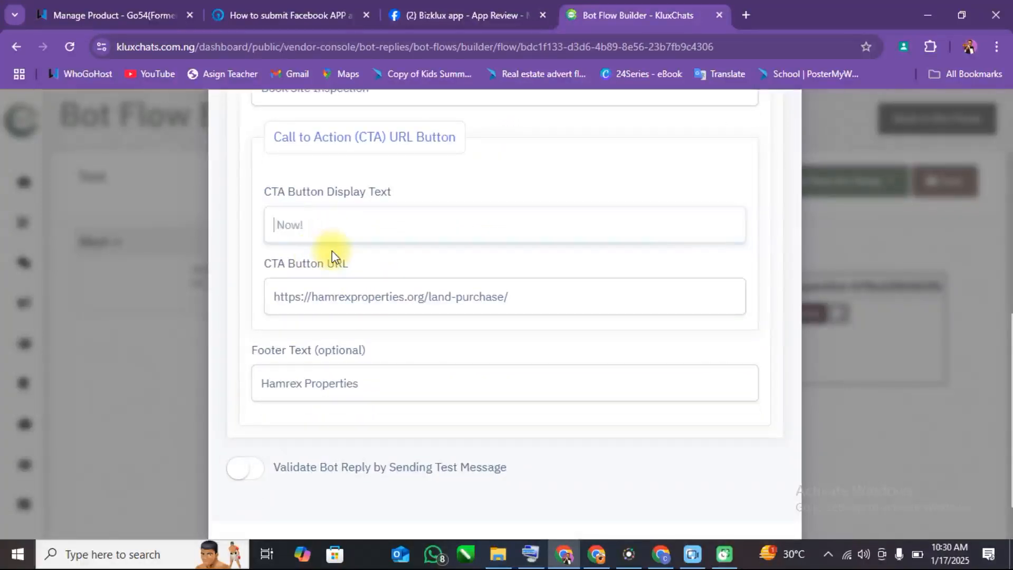
{"action": "type", "text": "Pay"}
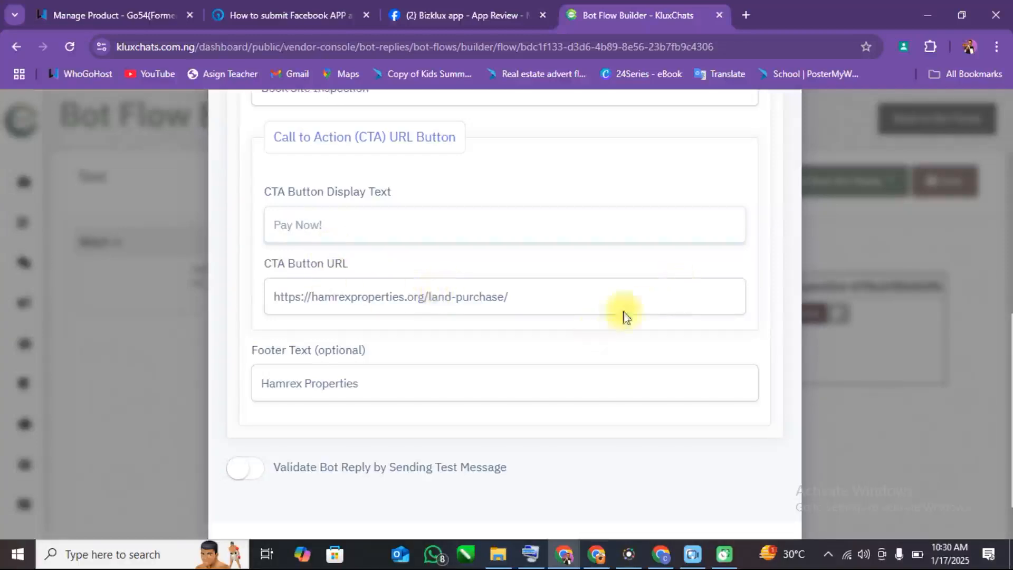
Submit the changes to the Make payment reply.
{"action": "scroll", "coordinate": [608, 481], "scroll_direction": "down", "scroll_amount": 1}
{"action": "scroll", "coordinate": [607, 481], "scroll_direction": "down", "scroll_amount": 1}
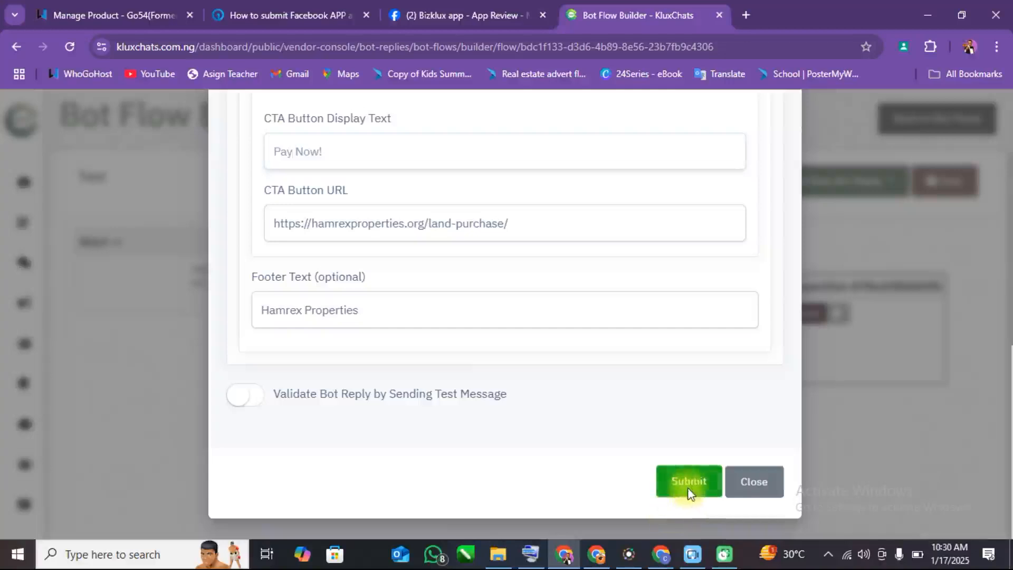
{"action": "left_click", "coordinate": [688, 493]}
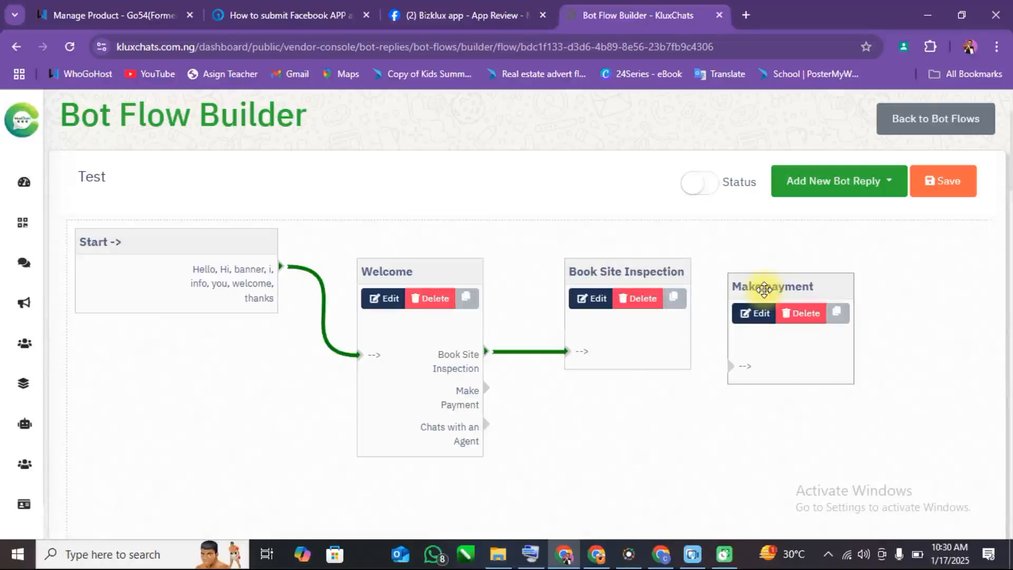
Arrange the Make payment block below a slightly right-shifted Book Site Inspection block and connect Welcome's Make Payment output to Make payment.
{"action": "left_click_drag", "start_coordinate": [760, 289], "coordinate": [606, 394]}
{"action": "left_click_drag", "start_coordinate": [483, 391], "coordinate": [583, 468]}
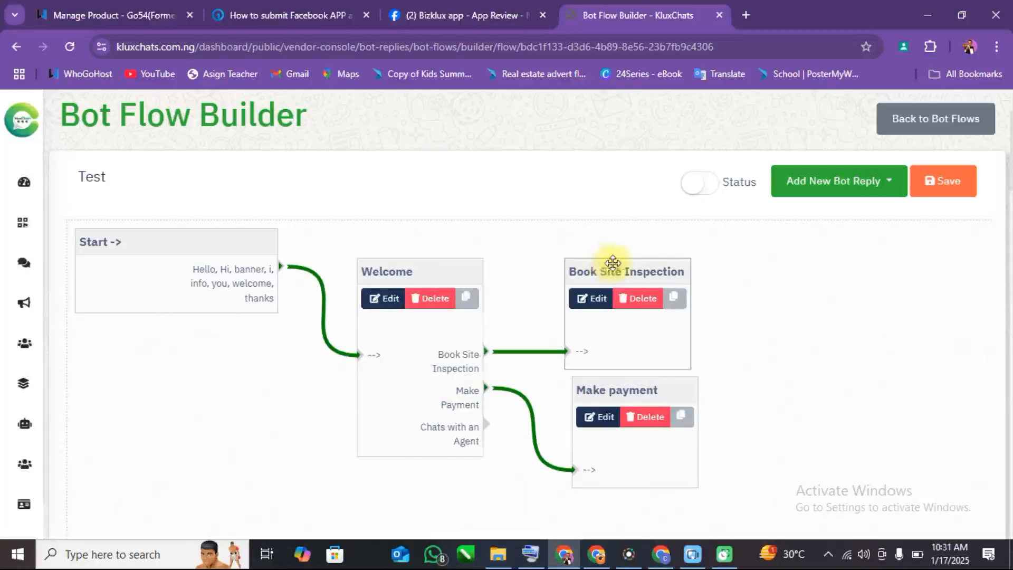
{"action": "left_click_drag", "start_coordinate": [606, 263], "coordinate": [592, 267]}
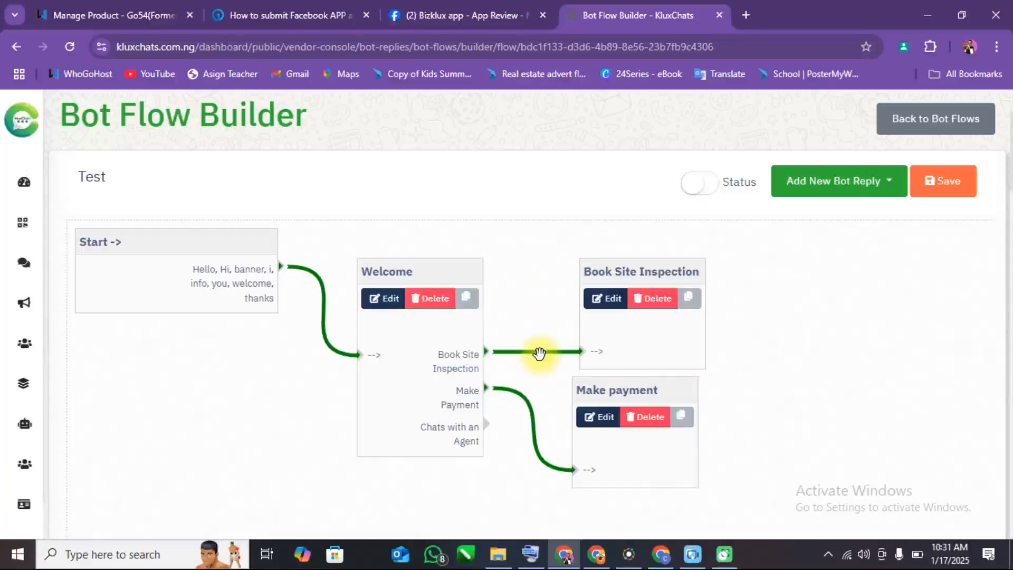
Delete the link between Welcome and Book Site Inspection, and reconnect Welcome's Book Site Inspection output to that block.
{"action": "left_click", "coordinate": [538, 351]}
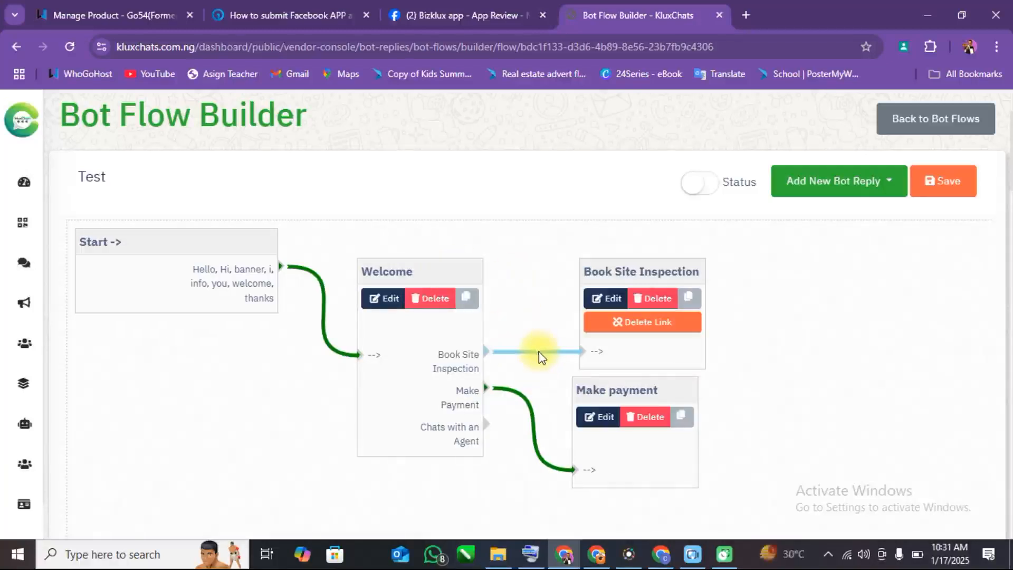
{"action": "left_click", "coordinate": [653, 331]}
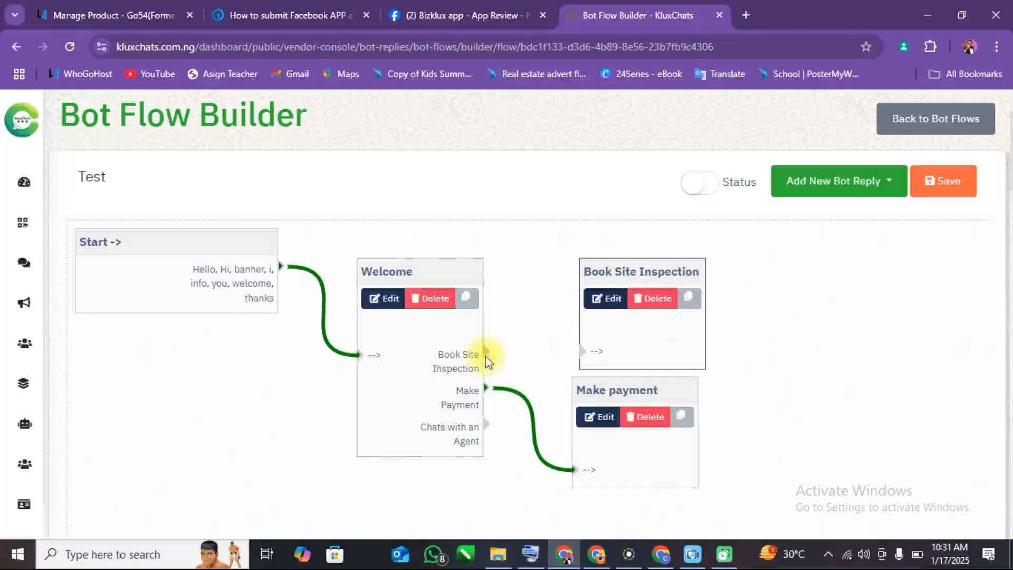
{"action": "left_click_drag", "start_coordinate": [488, 358], "coordinate": [586, 357]}
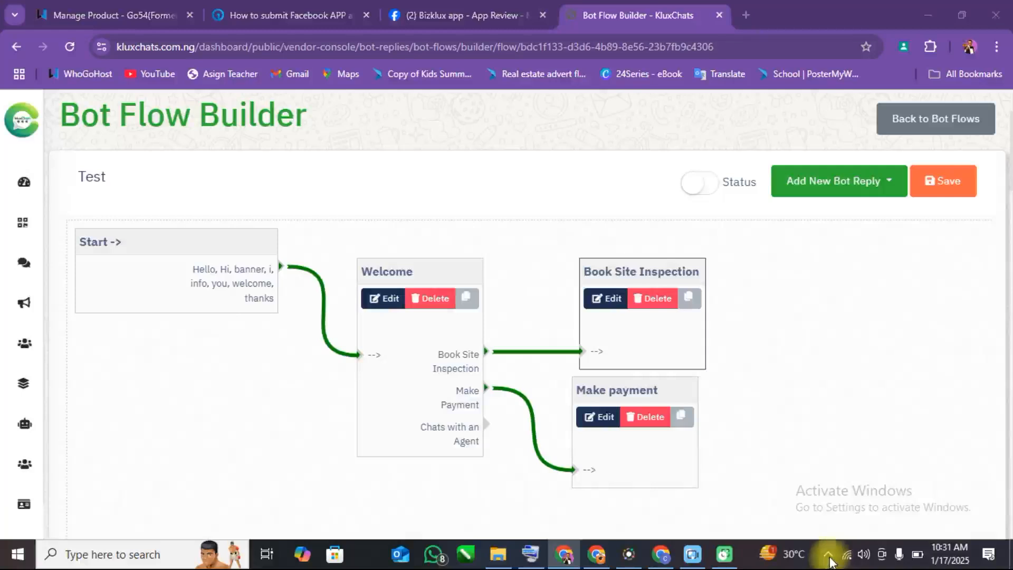
{"action": "left_click", "coordinate": [829, 556]}
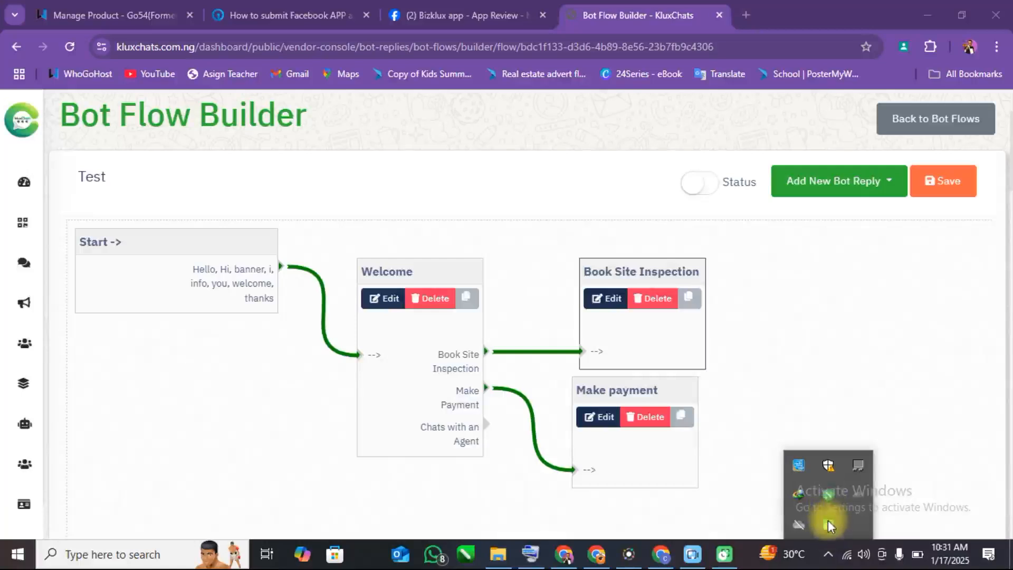
{"action": "left_click", "coordinate": [829, 557]}
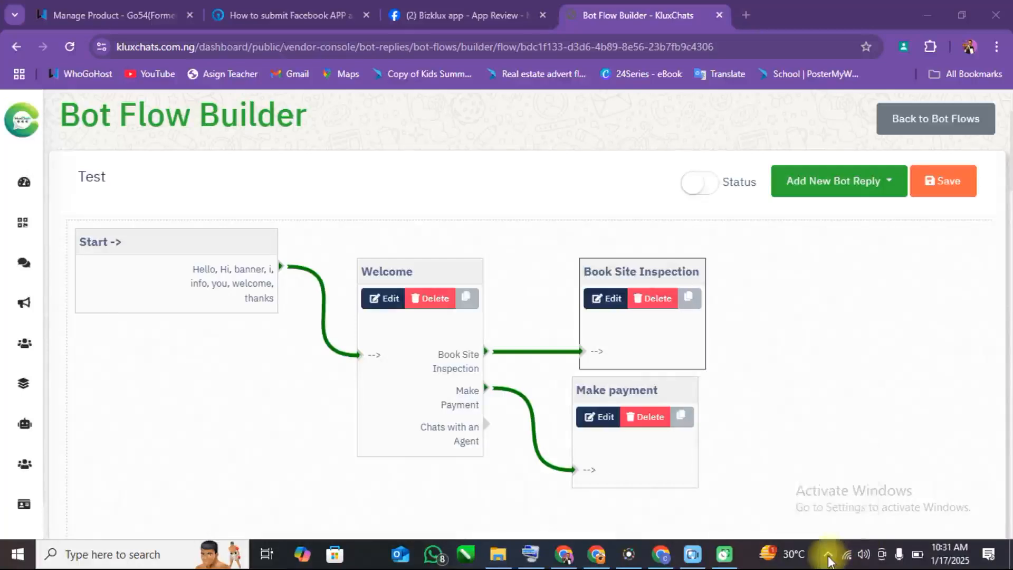
{"action": "left_click", "coordinate": [828, 557]}
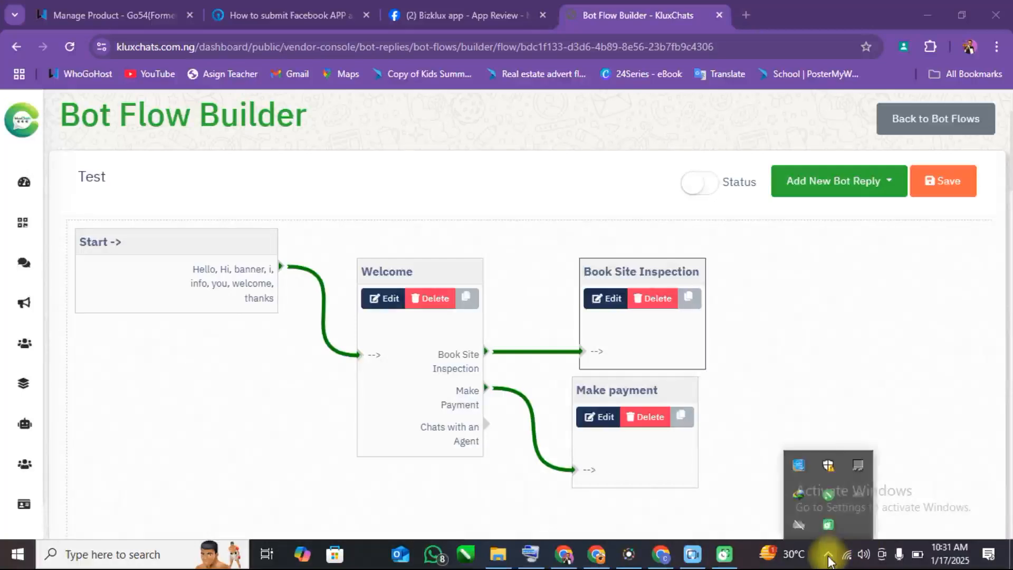
{"action": "right_click", "coordinate": [829, 526]}
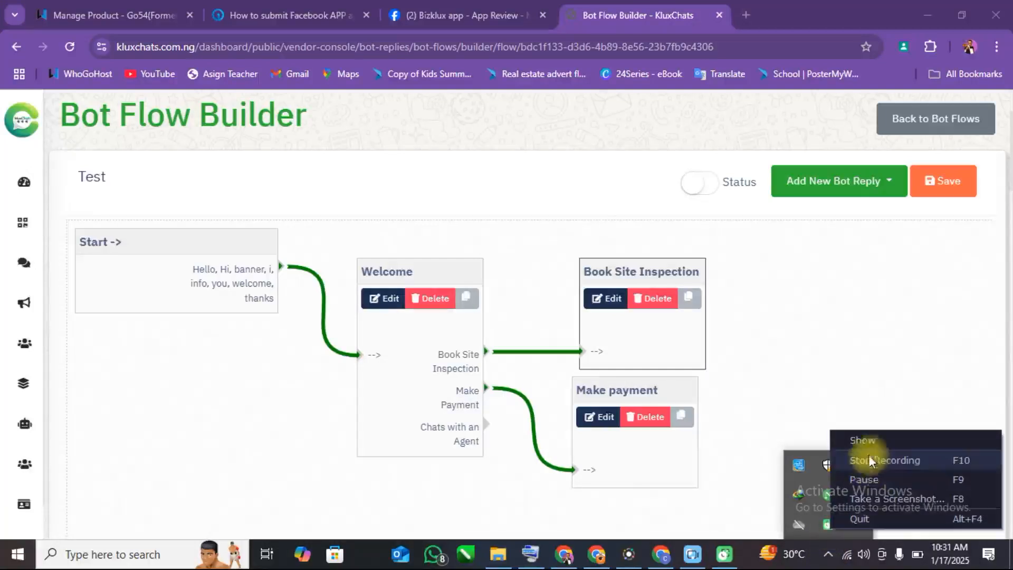